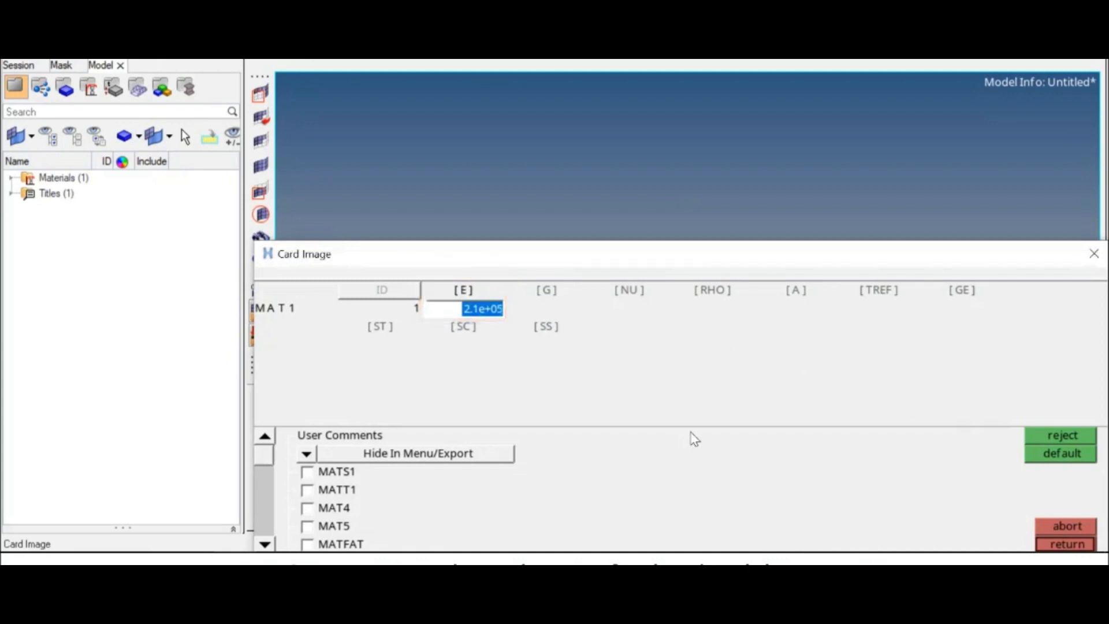
Set the titanium MAT1 card's E to 9.6e+04 and NU to 0.360, and finish the material definition
text(9.6e+04)
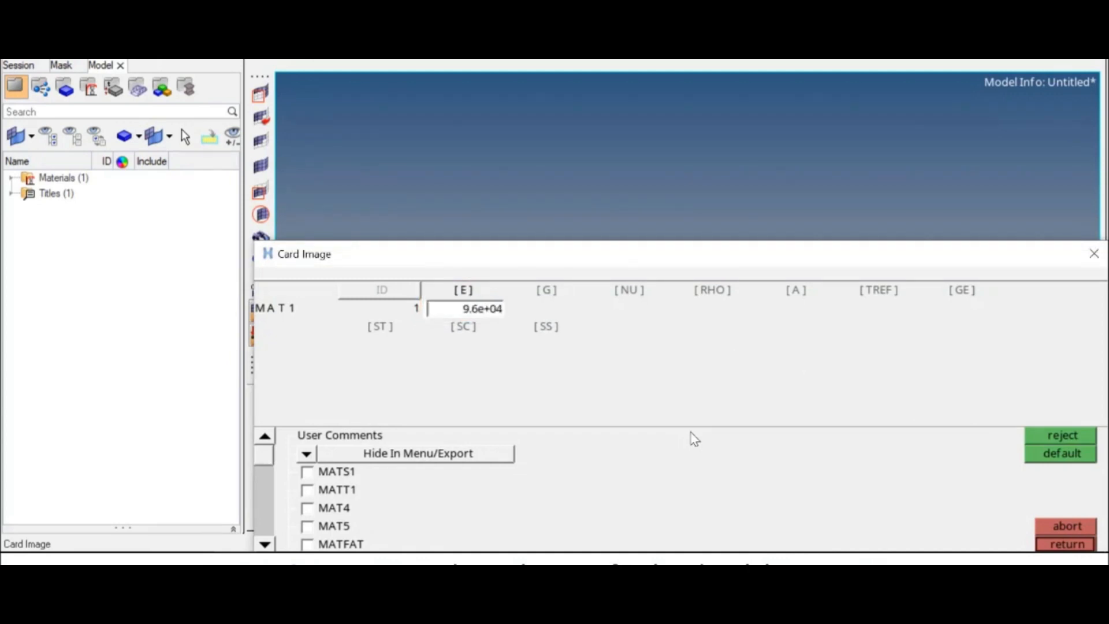
click(640, 307)
text(0.360)
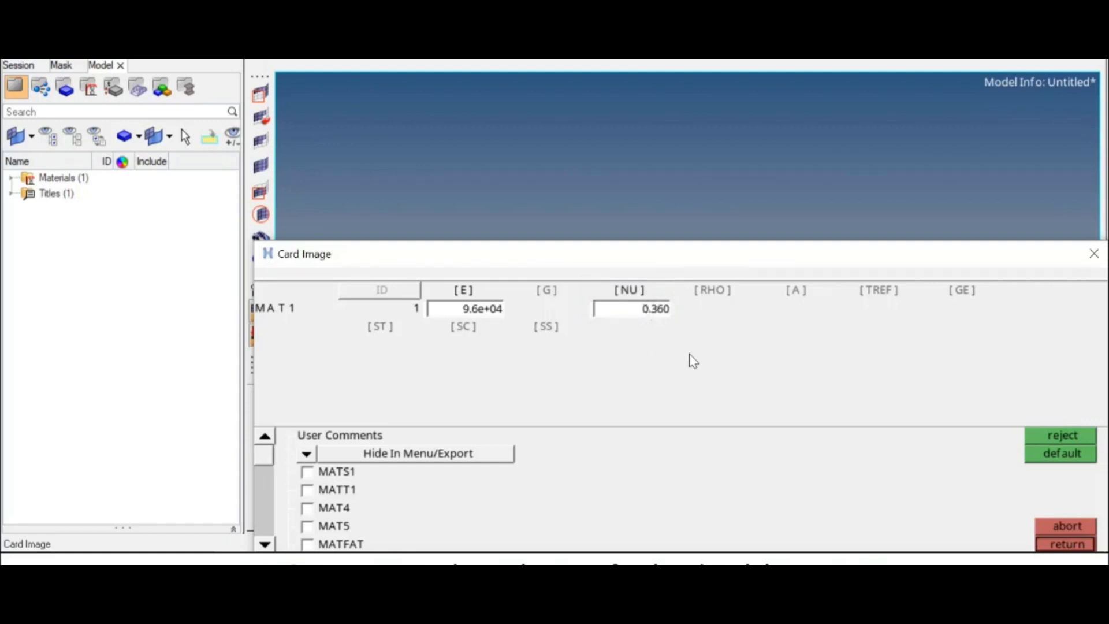
click(1043, 543)
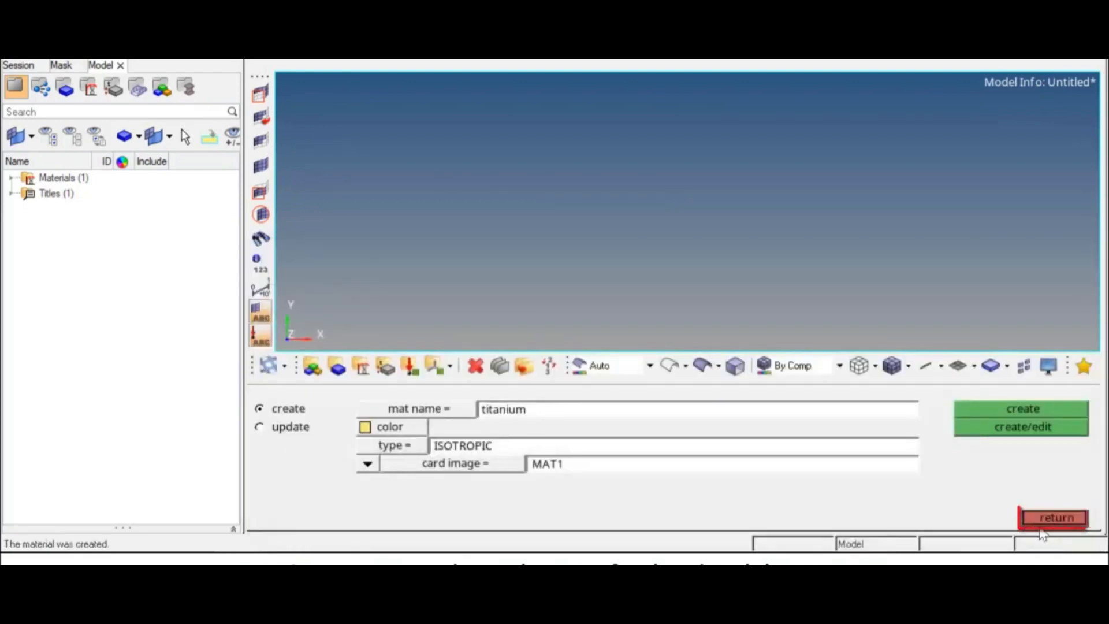
click(1040, 519)
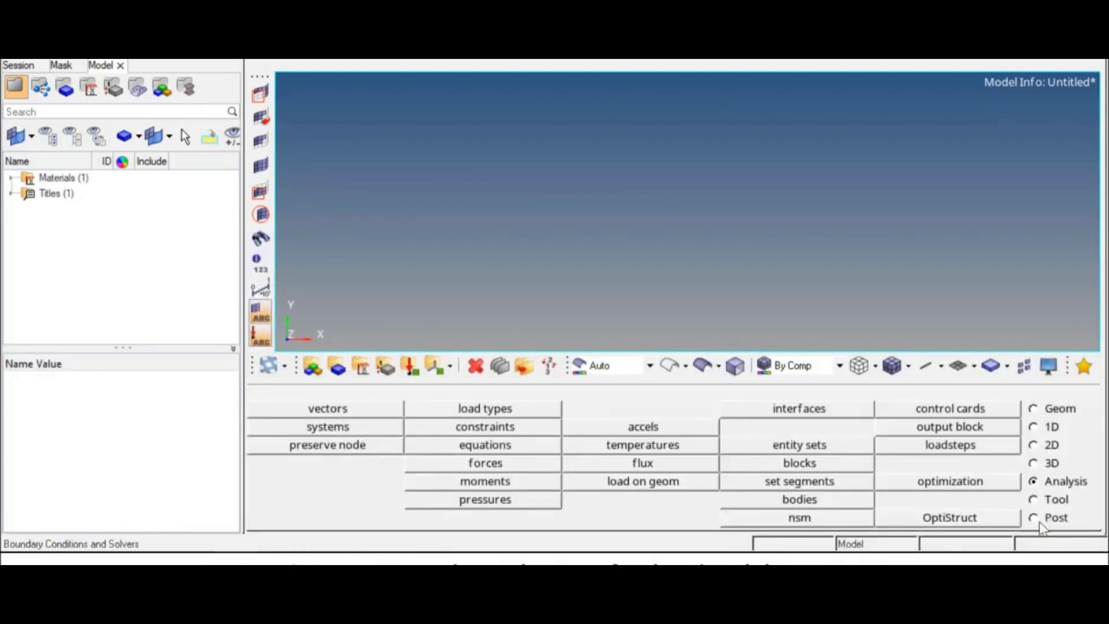
Create a standard beam cross-section of type thinwalled tube from the HYPER BEAM library
click(1034, 427)
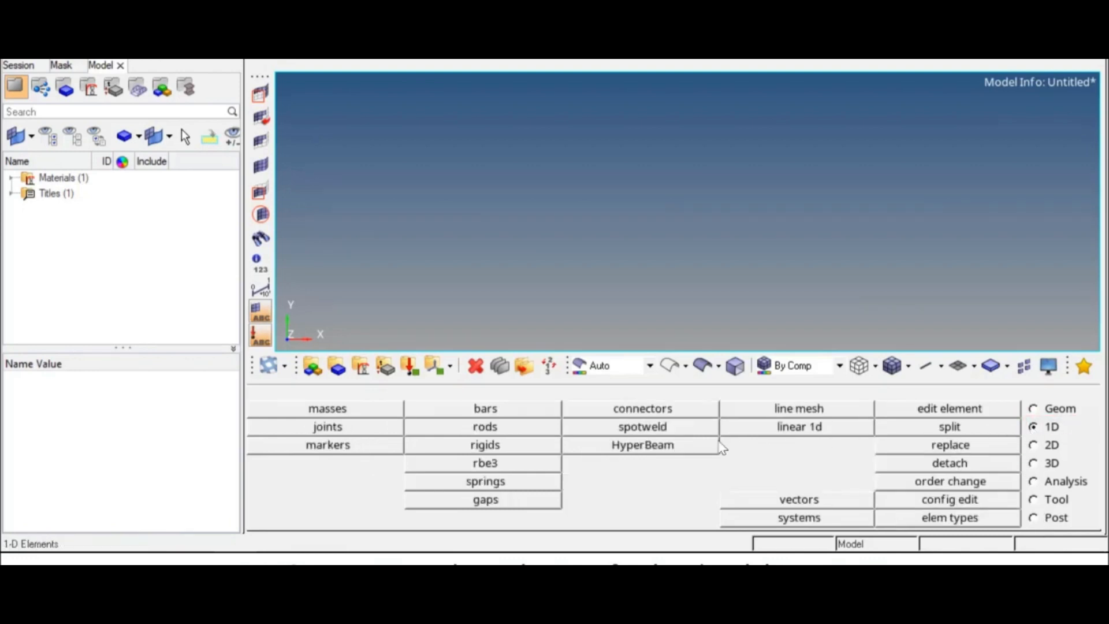
click(698, 448)
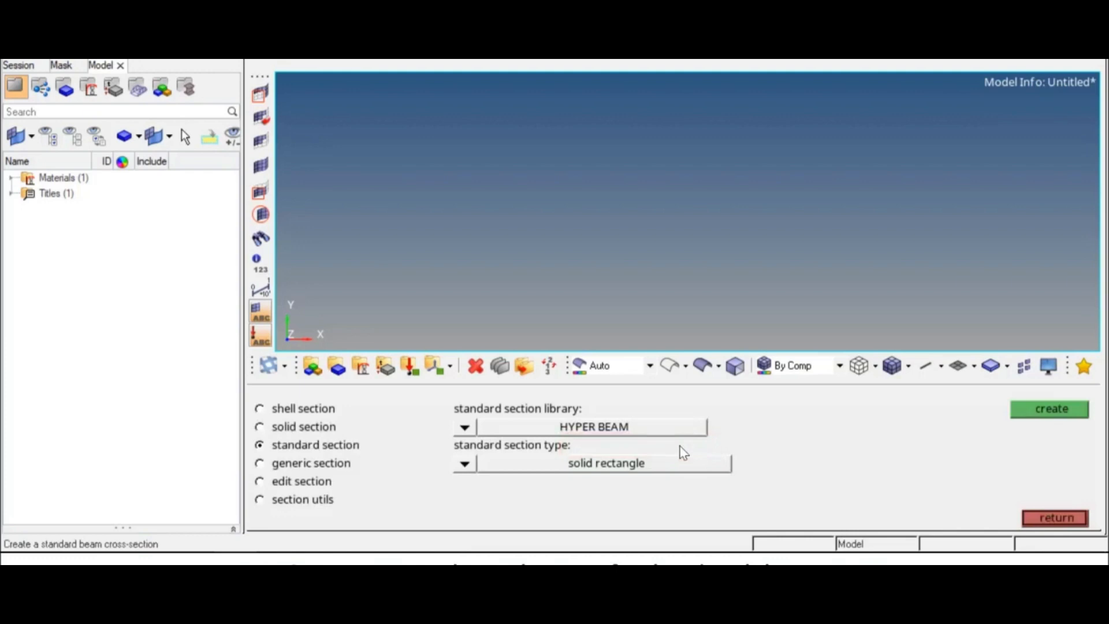
click(469, 466)
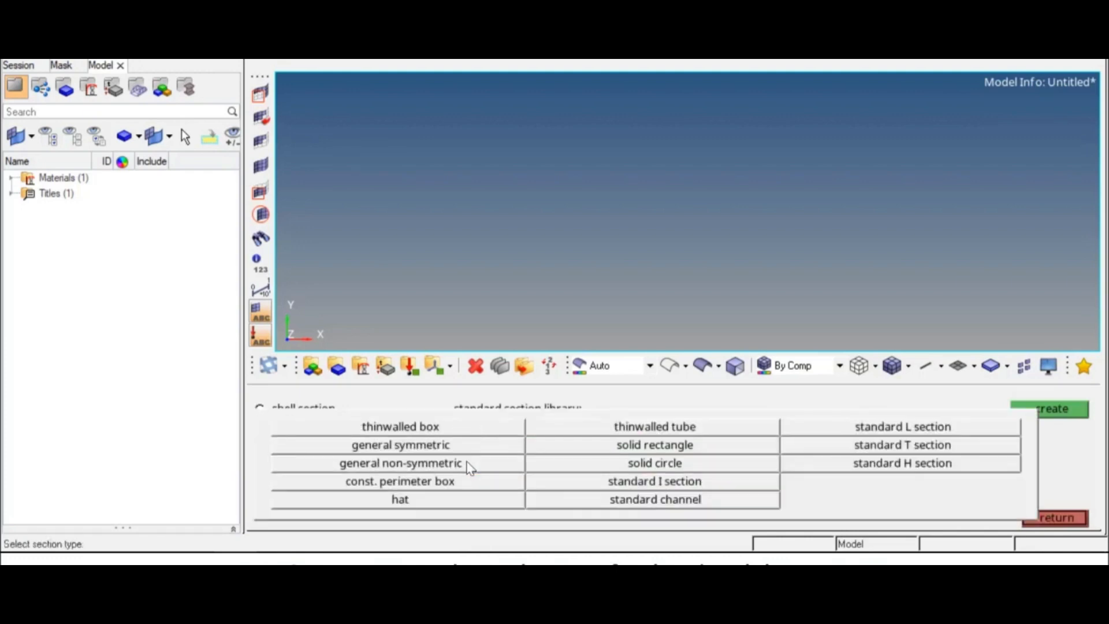
click(684, 430)
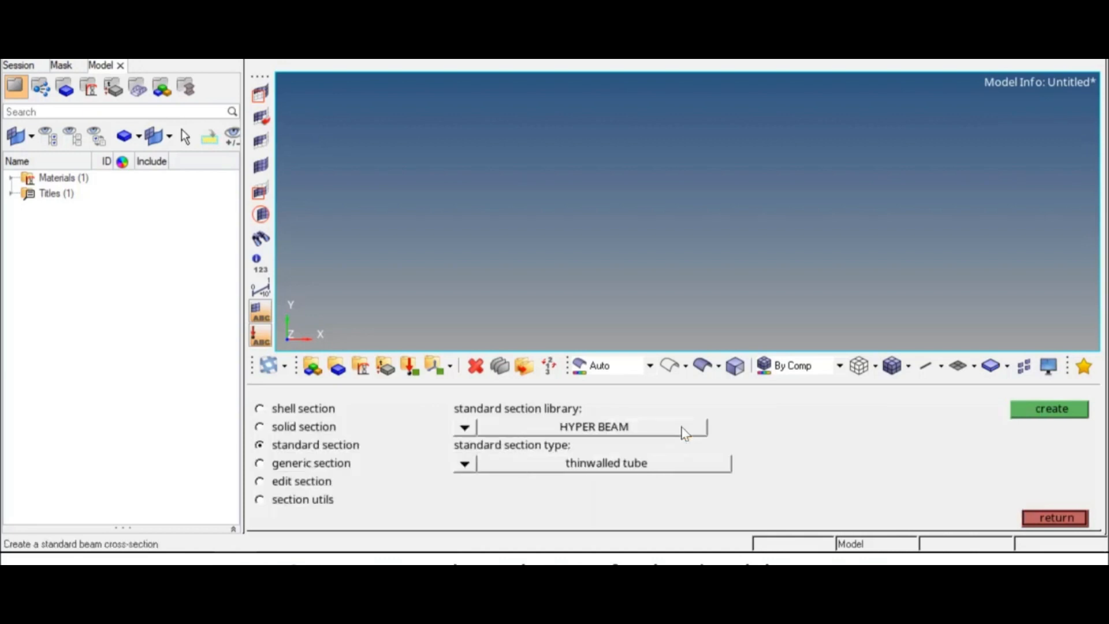
click(1038, 413)
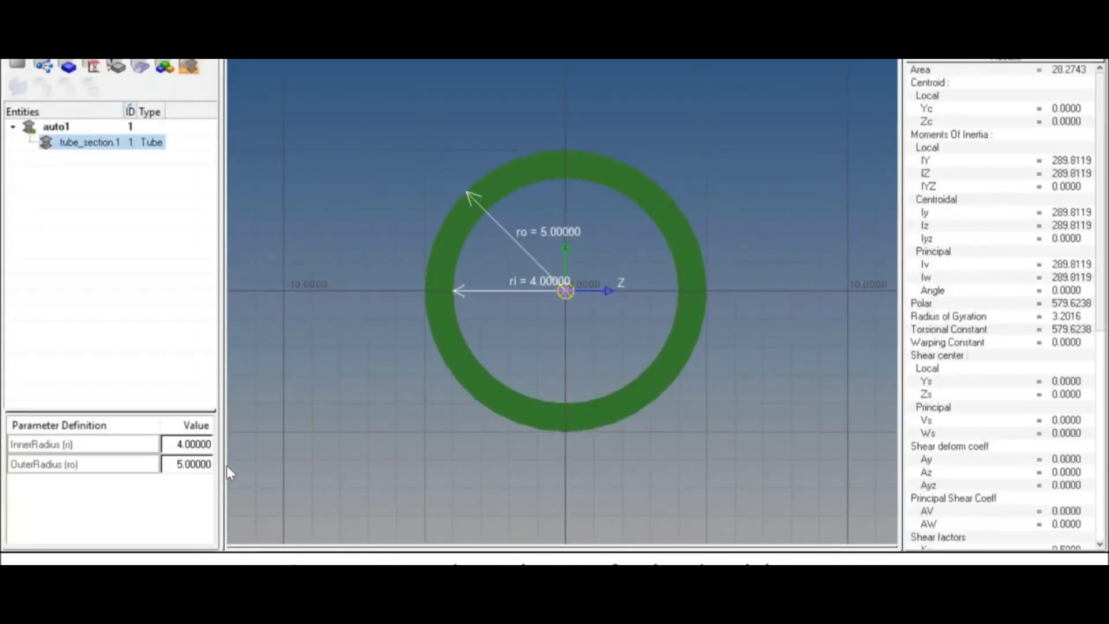
Set the tube section's outer radius to 25 and inner radius to 20, and return to the model
double_click(194, 465)
text(25)
click(200, 441)
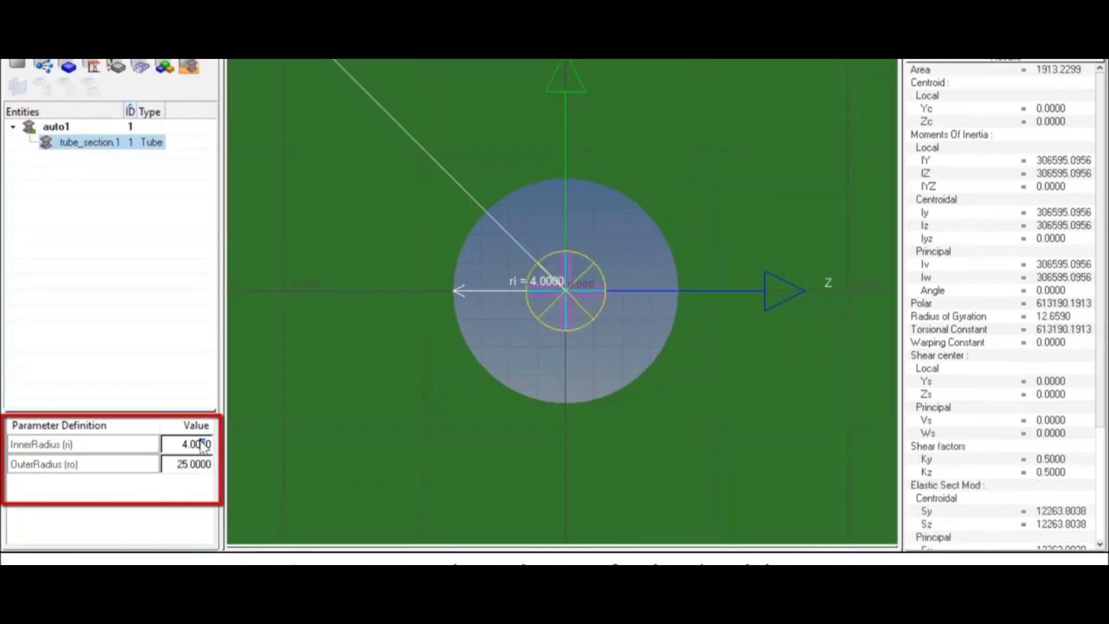
double_click(195, 446)
text(20)
key(Return)
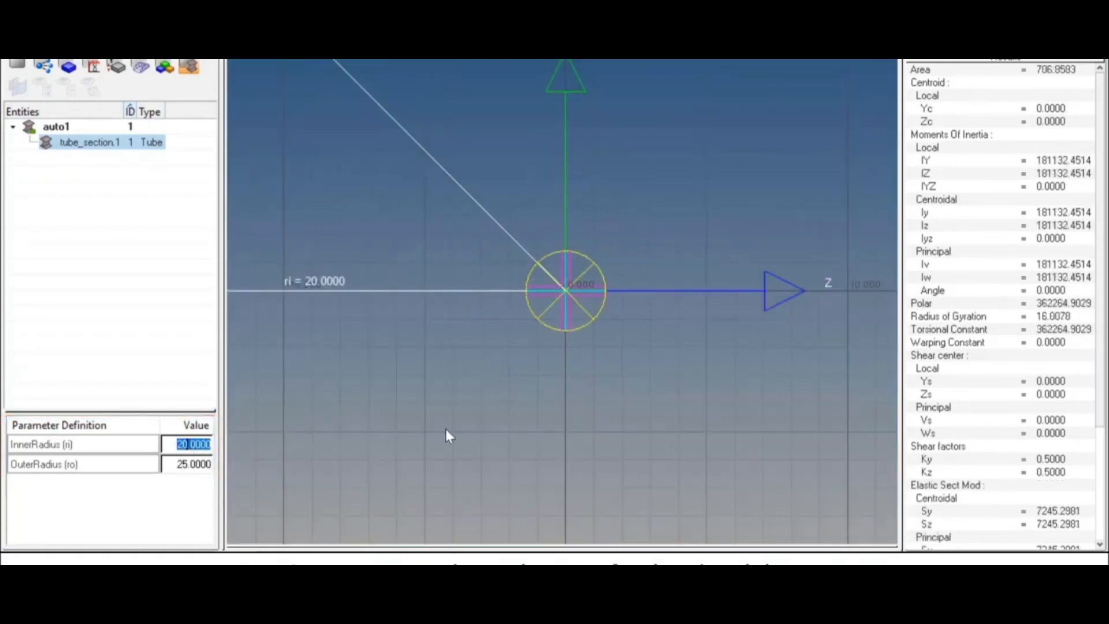
key(f)
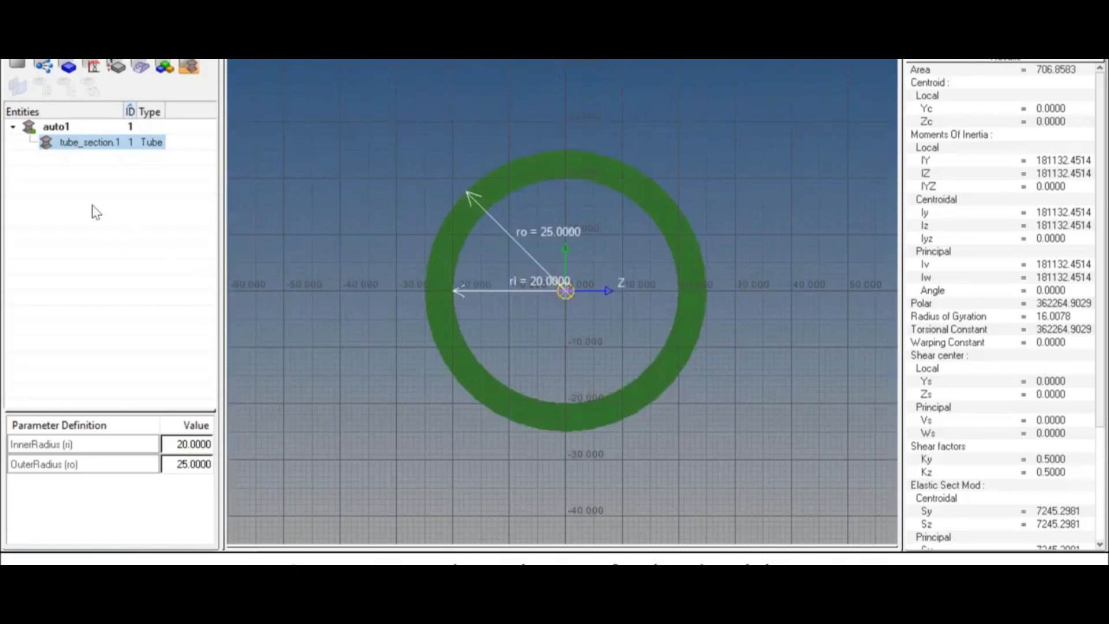
click(20, 65)
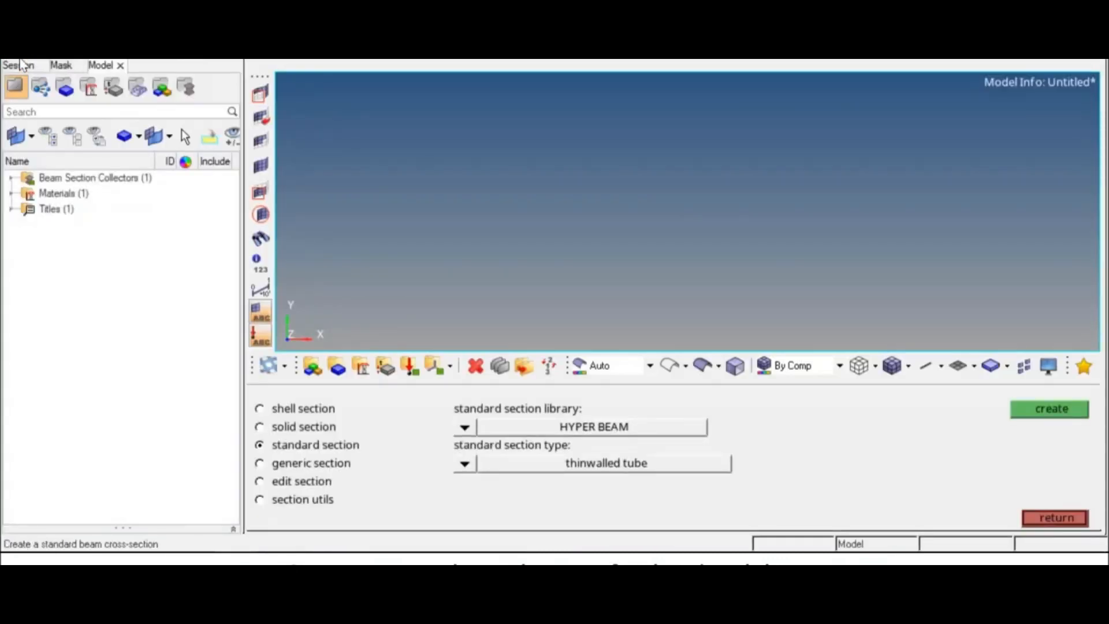
click(1056, 519)
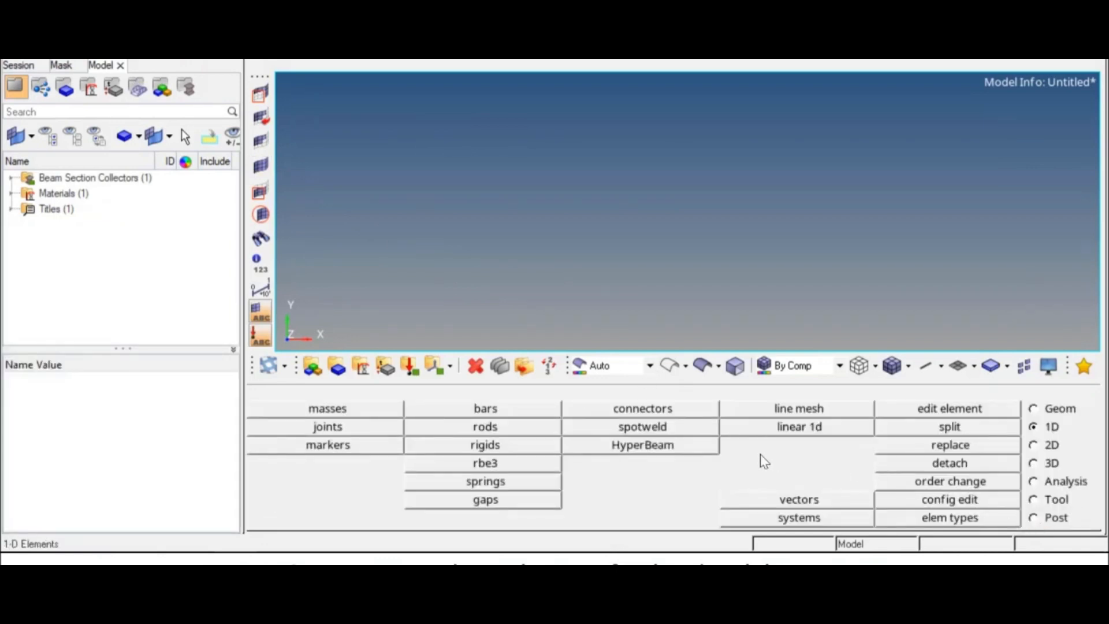
Create a 1D PBEAM property named beam with material titanium and beam section tube_section.1, opening its card for editing
click(382, 370)
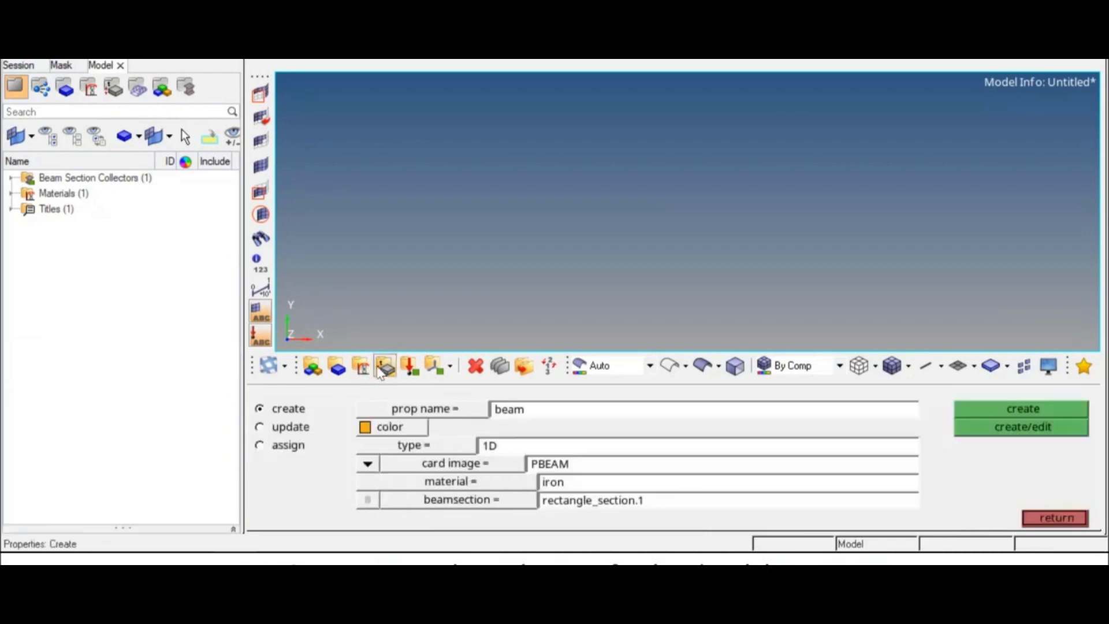
click(505, 409)
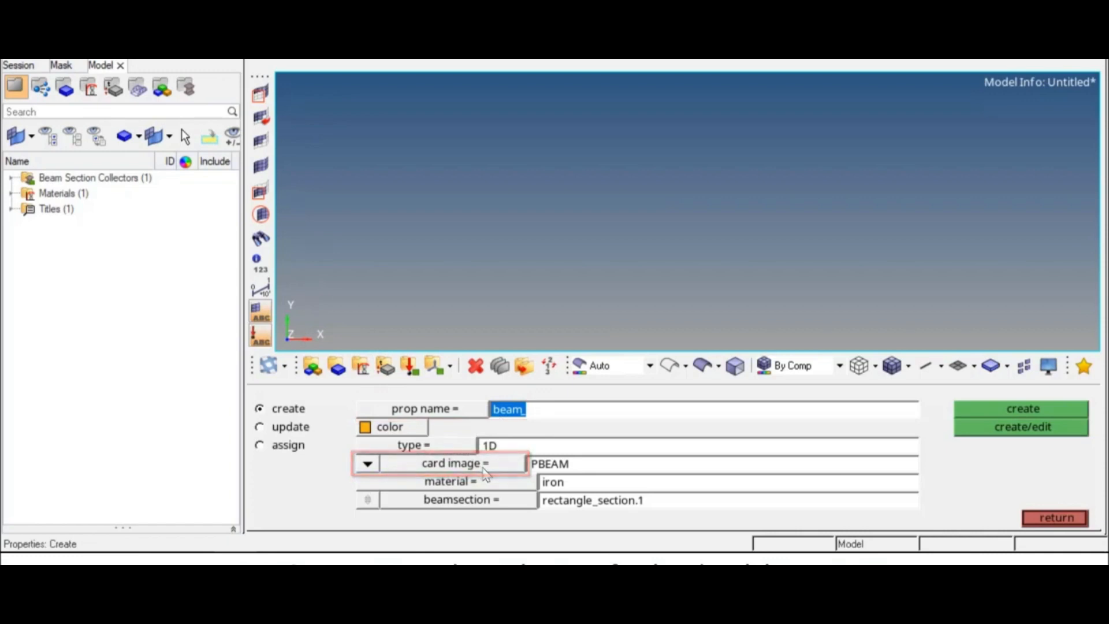
click(448, 481)
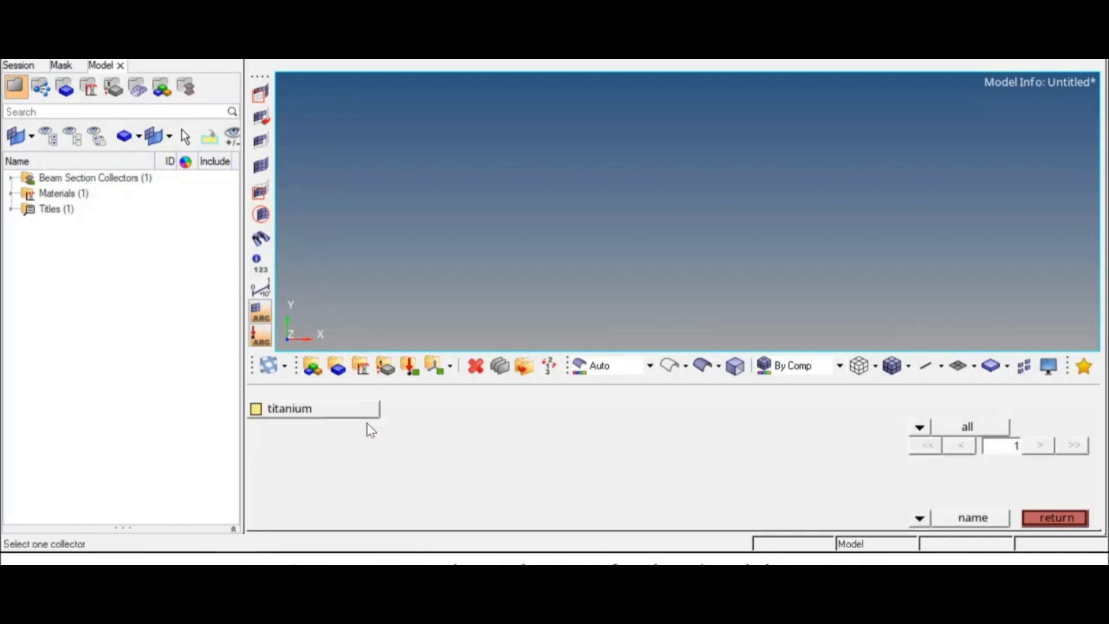
click(361, 414)
click(461, 499)
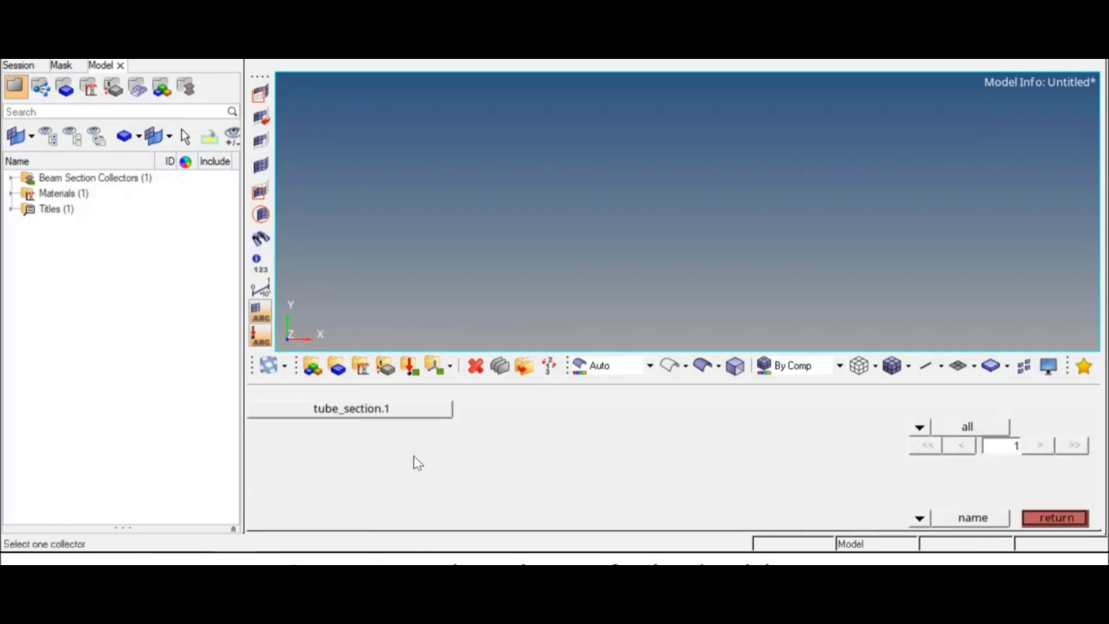
click(403, 416)
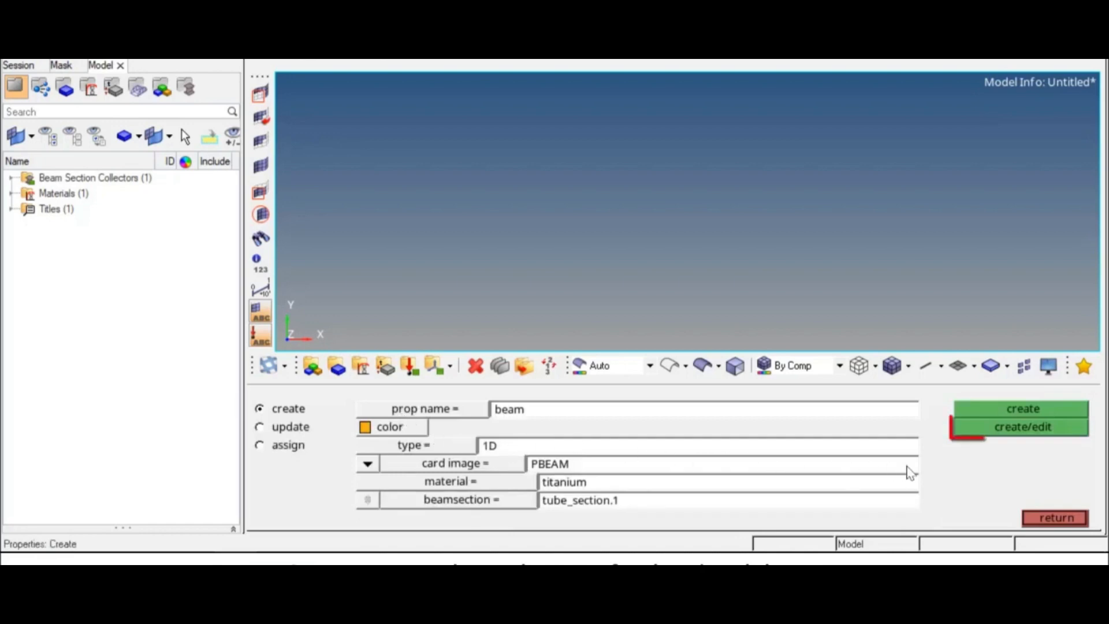
click(1020, 432)
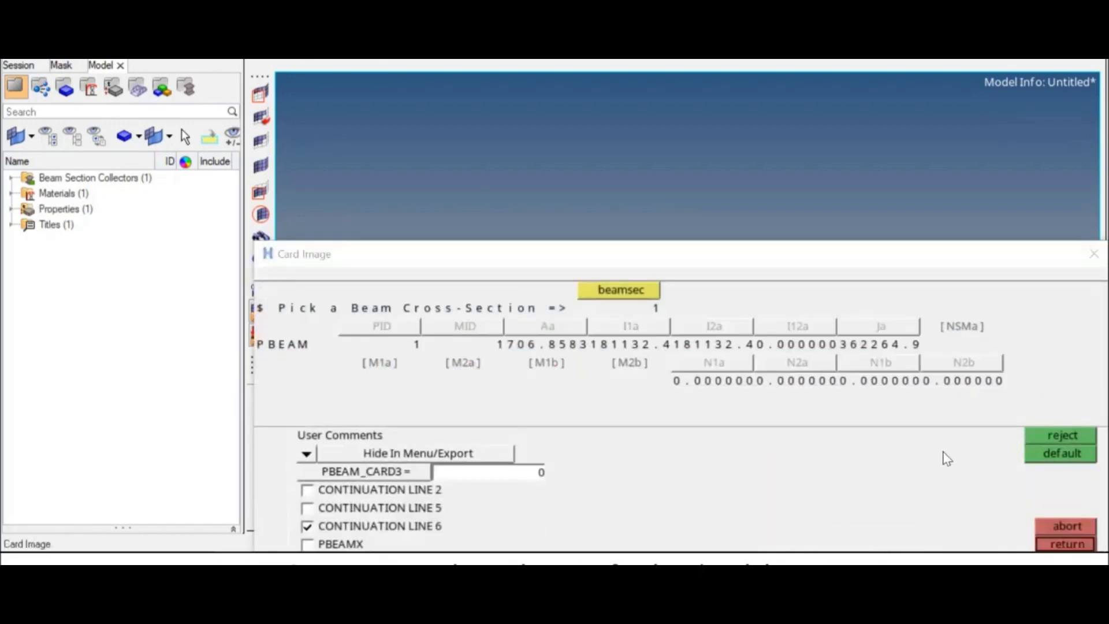
Enable CONTINUATION LINE 2 on the PBEAM card and set C1a to 25, C2a and D1a to 0, and D2a to 25
click(432, 495)
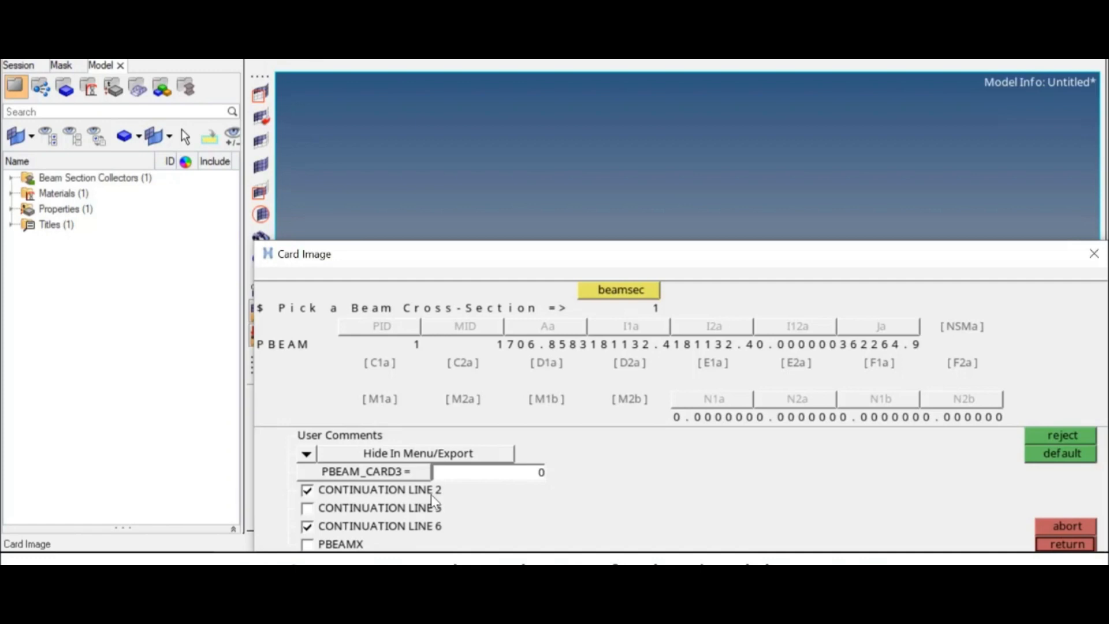
click(375, 365)
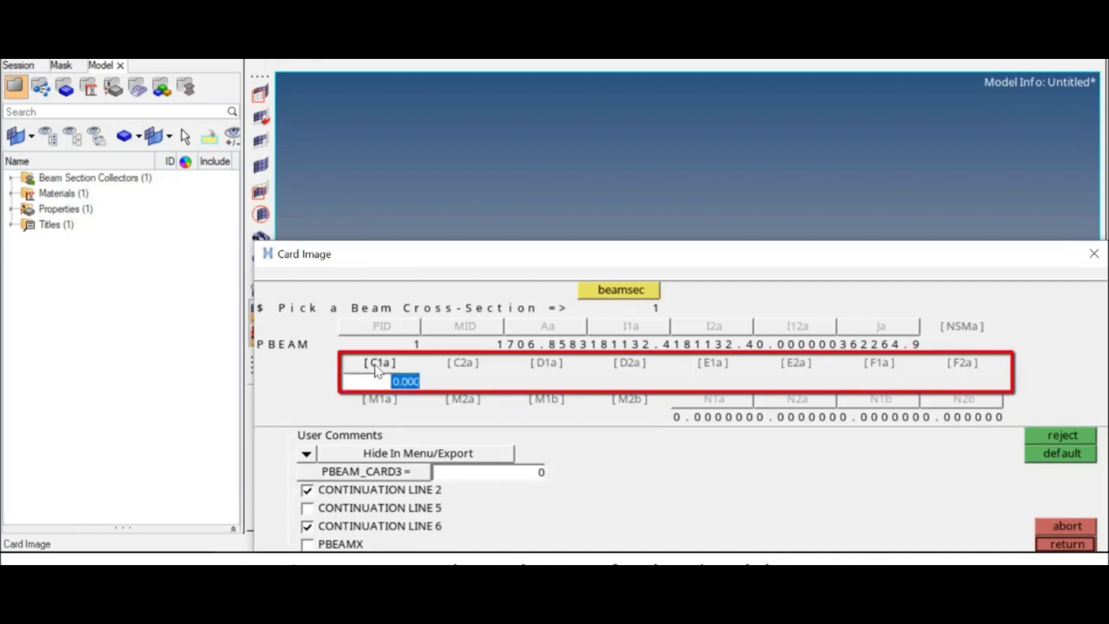
text(25)
click(467, 365)
click(548, 365)
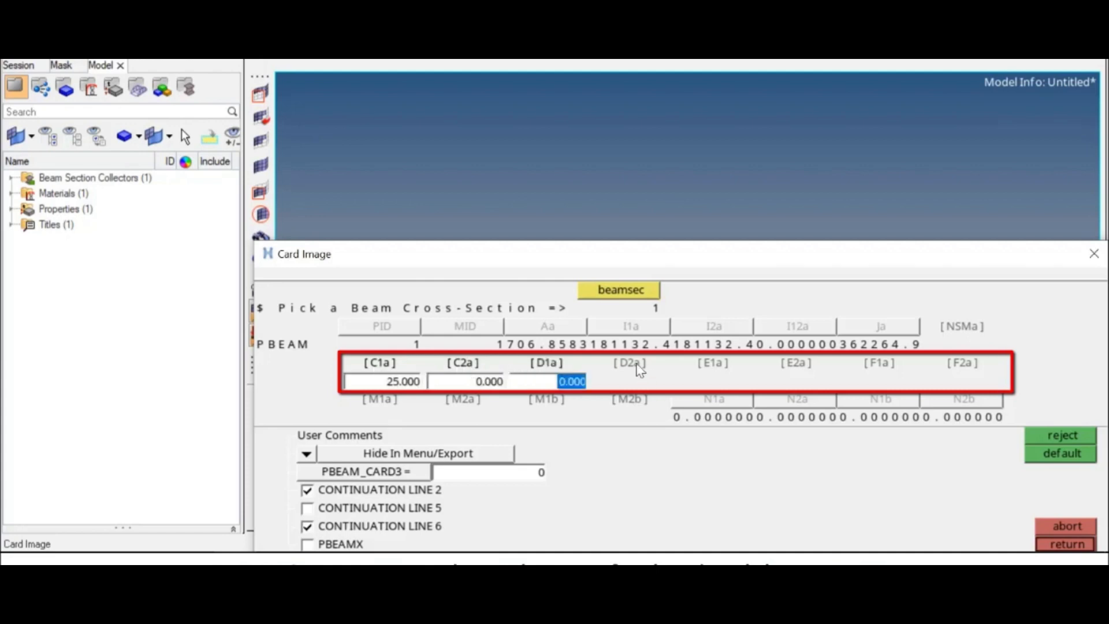
click(638, 369)
text(25)
Set E1a to -25, E2a and F1a to 0, and F2a to -25 on the PBEAM card, and finish the property
click(716, 365)
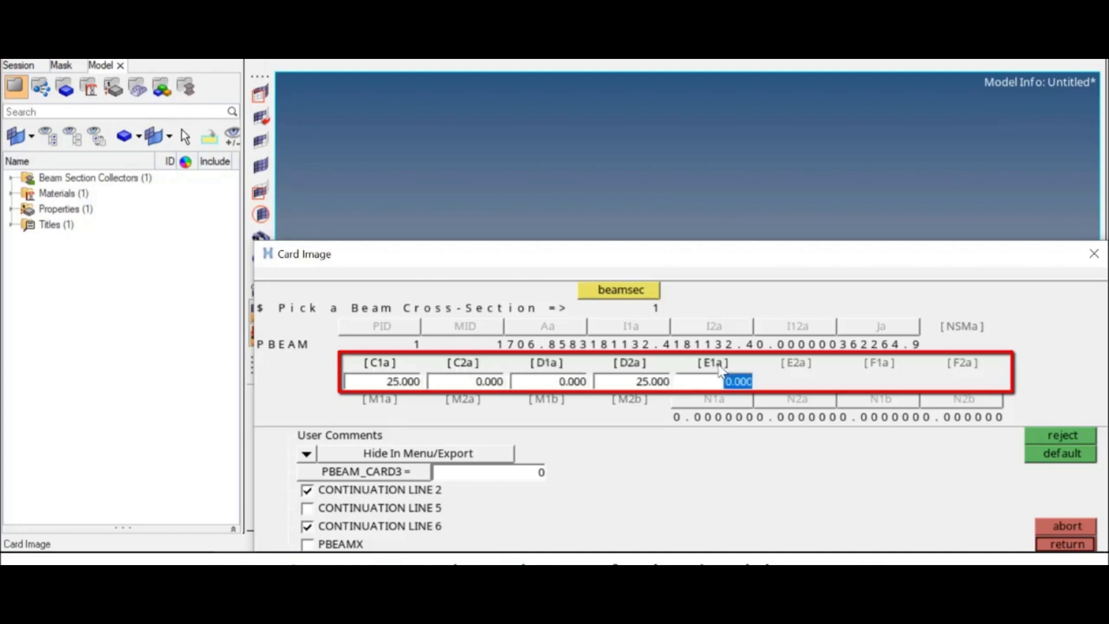
key(BackSpace)
text(-25)
click(798, 370)
click(916, 367)
click(979, 369)
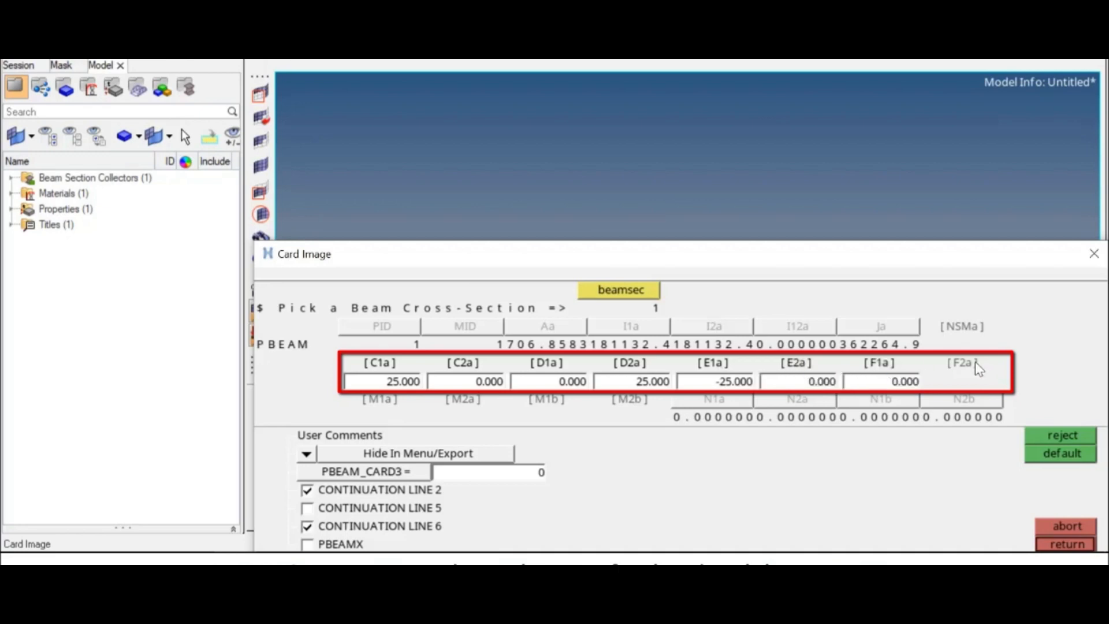
click(978, 369)
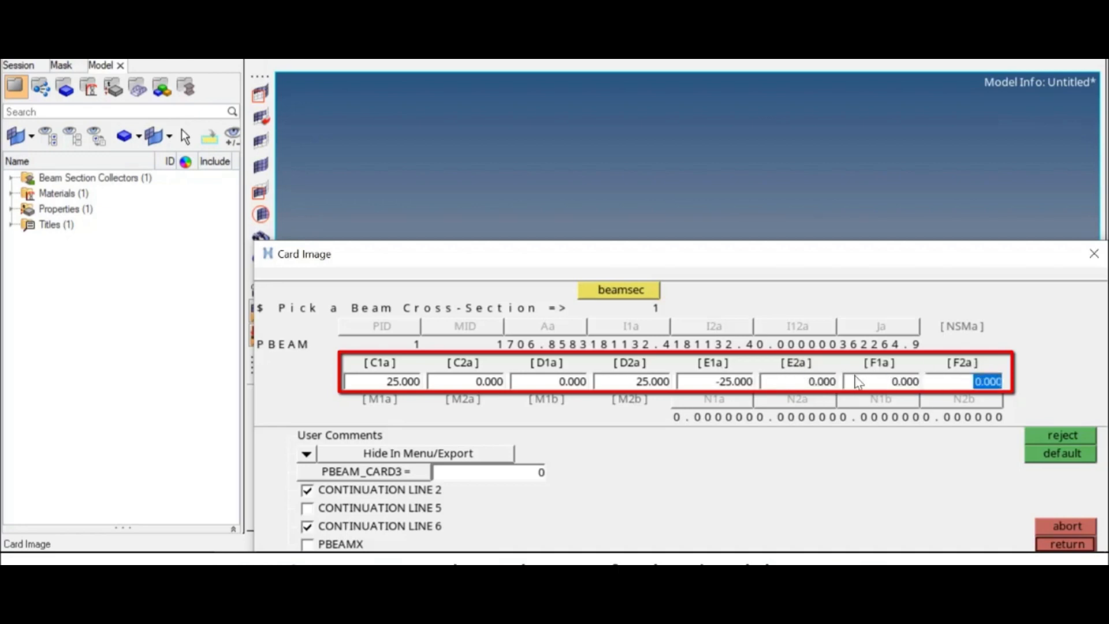
text(-25)
key(Return)
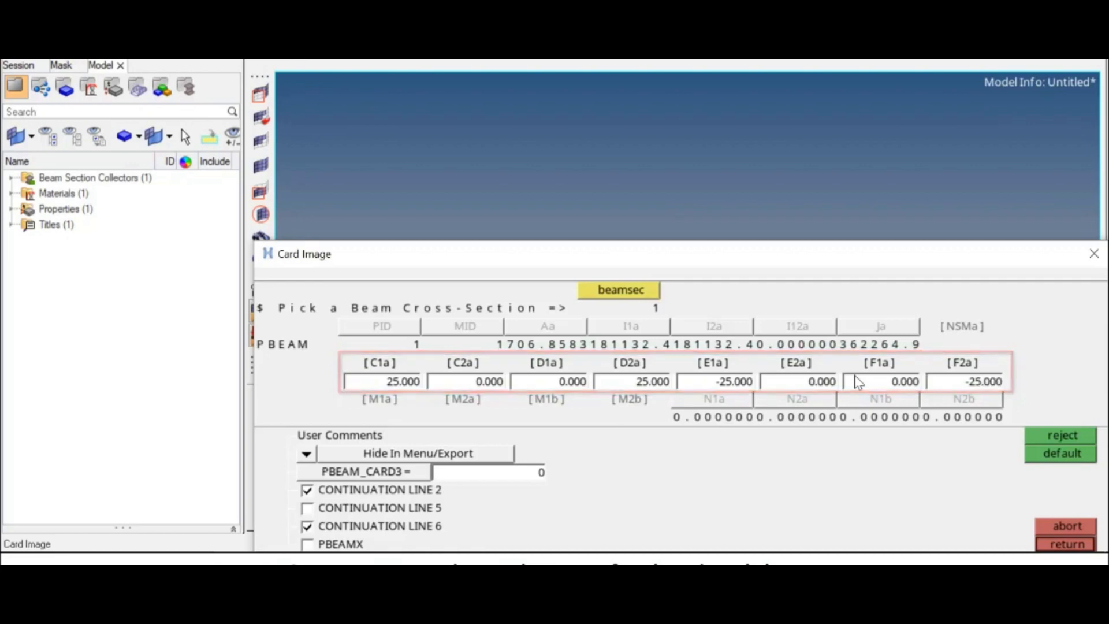
click(1062, 544)
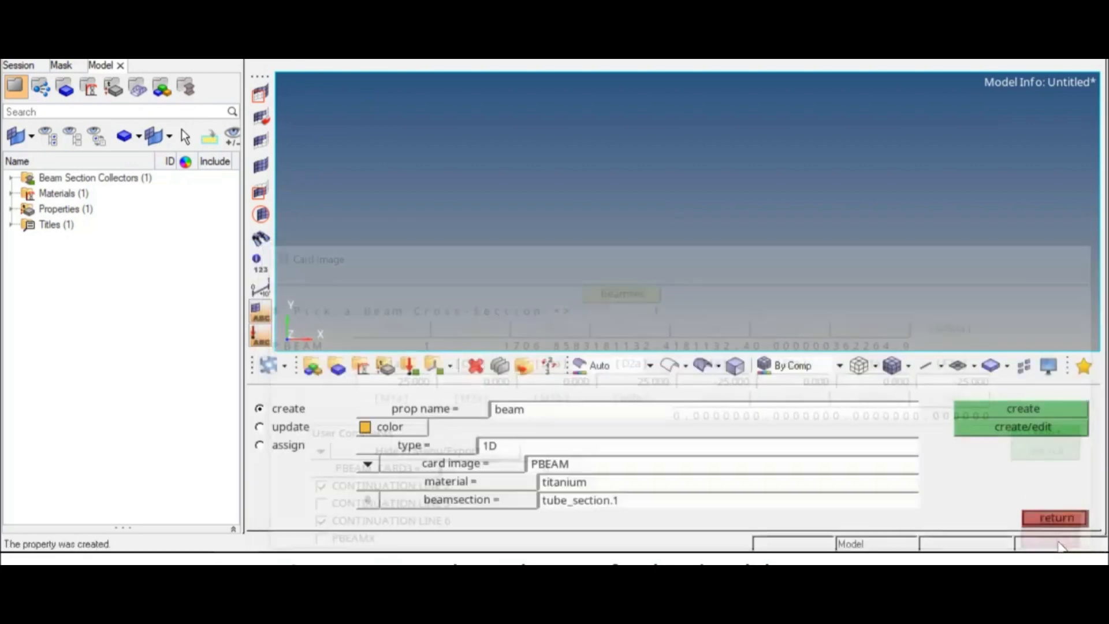
click(1059, 520)
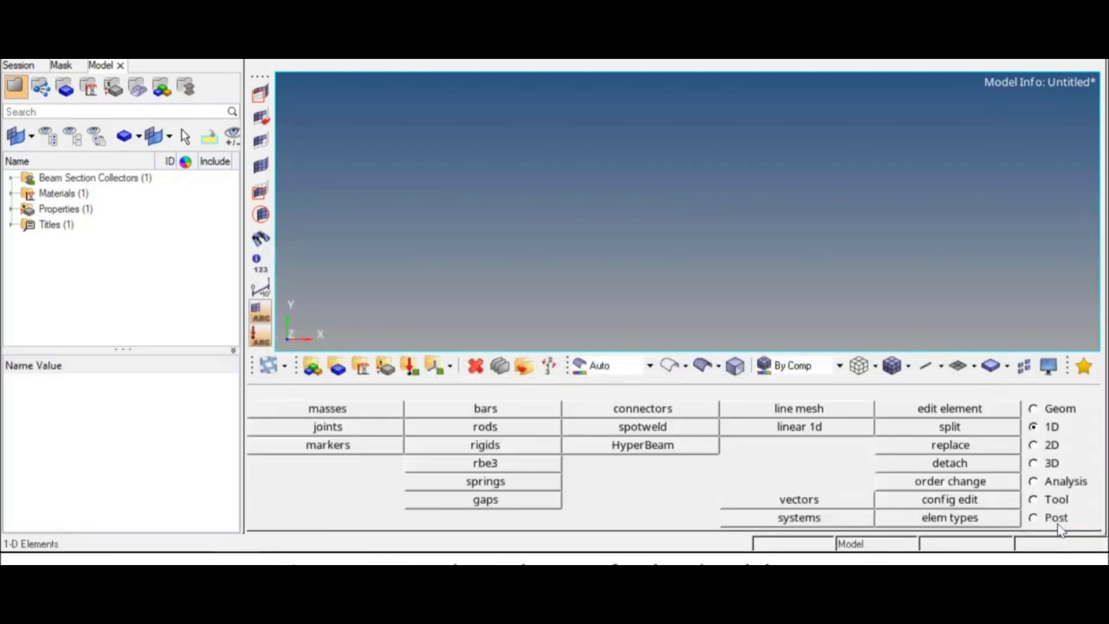
Create a component named beam with no card image and the beam property assigned
click(338, 369)
click(505, 412)
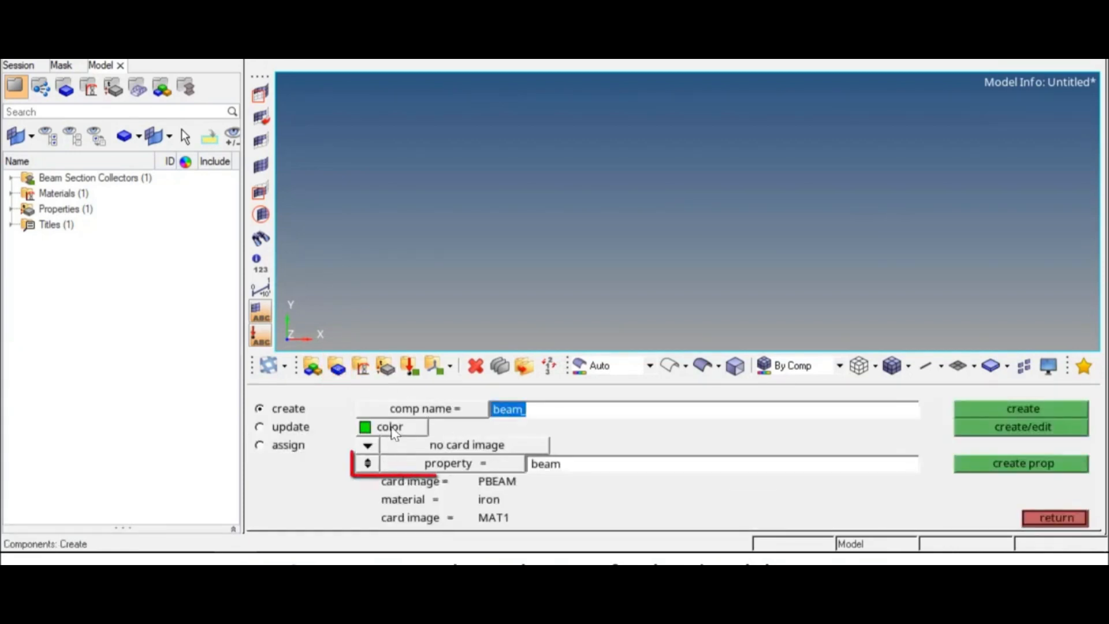
click(426, 469)
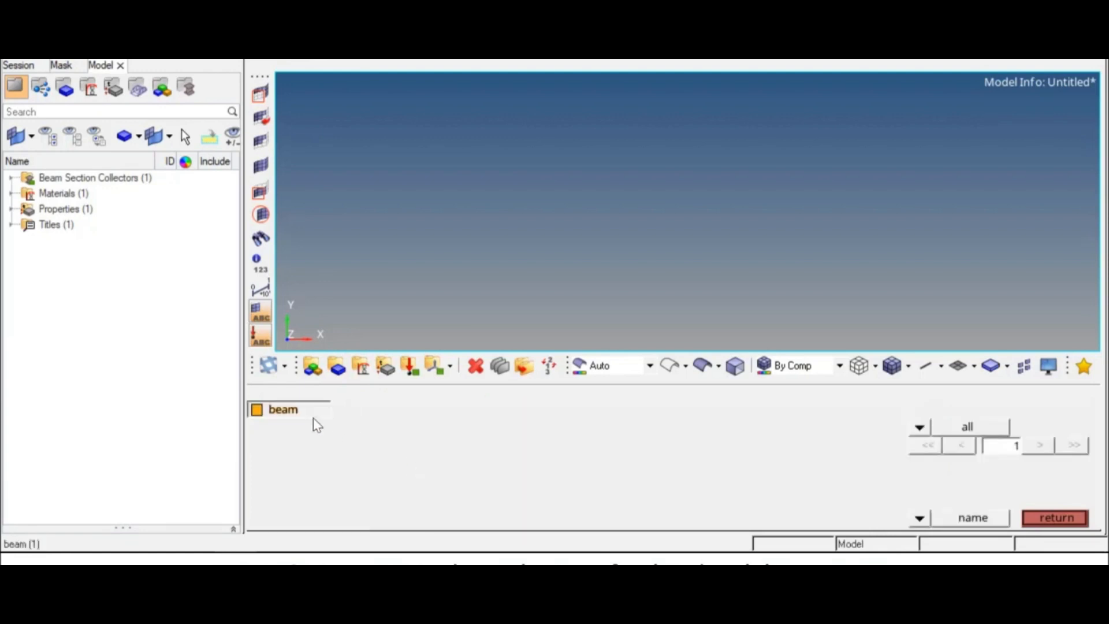
click(314, 417)
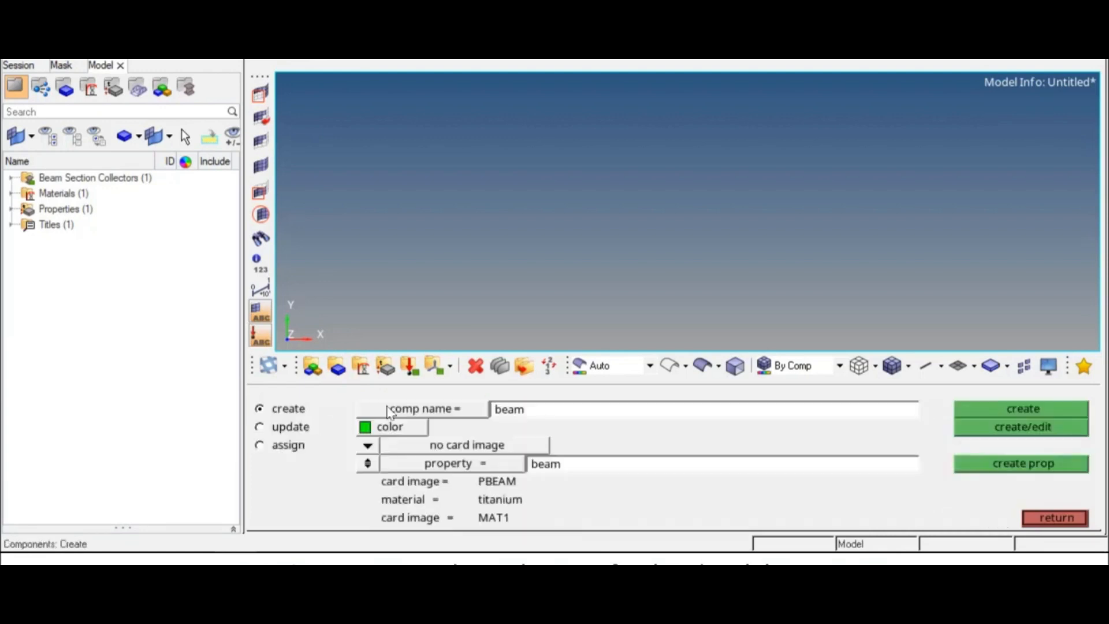
click(968, 412)
click(1055, 517)
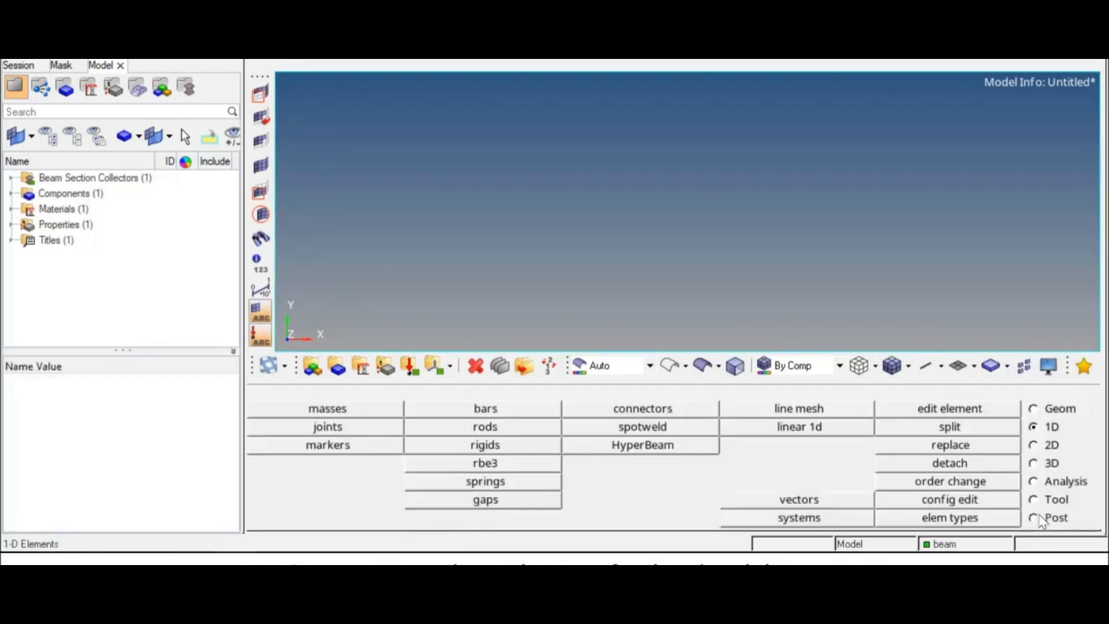
Create a node at the origin with x, y and z set to 0
click(1035, 409)
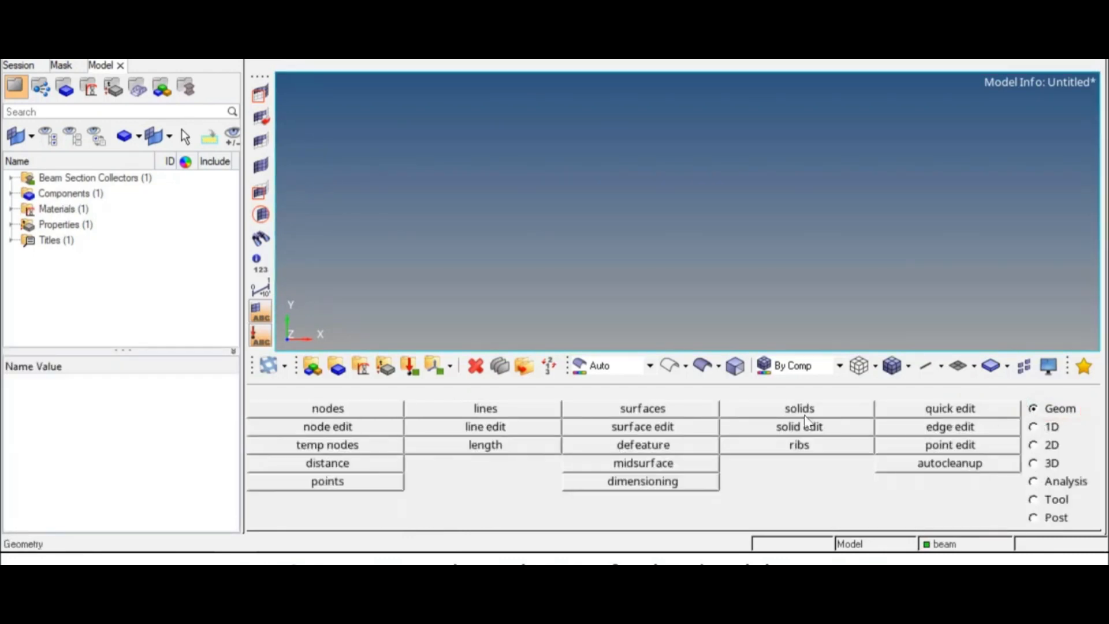
click(382, 413)
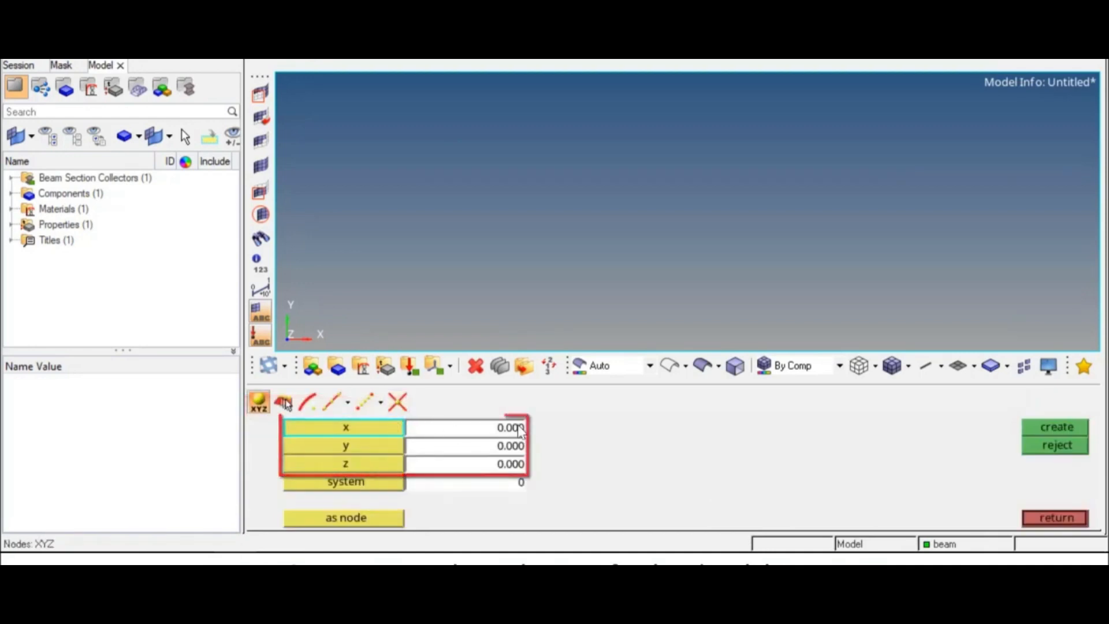
click(516, 447)
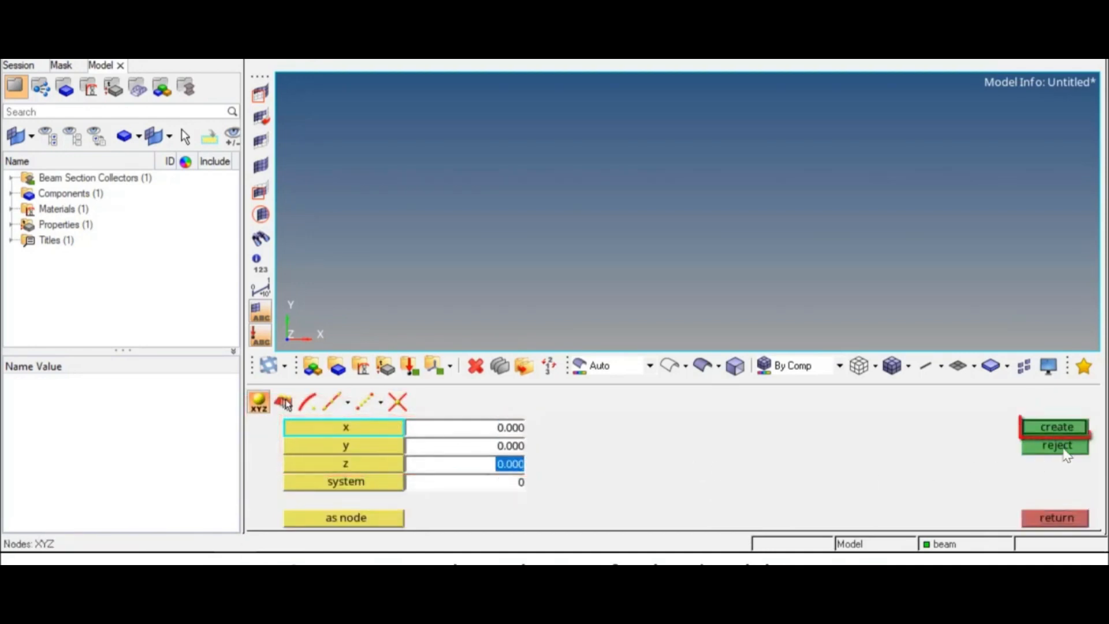
click(1069, 427)
Create two more nodes at x = 500 and x = 1000, keeping y and z at 0, and finish node creation
click(512, 430)
text(500.000)
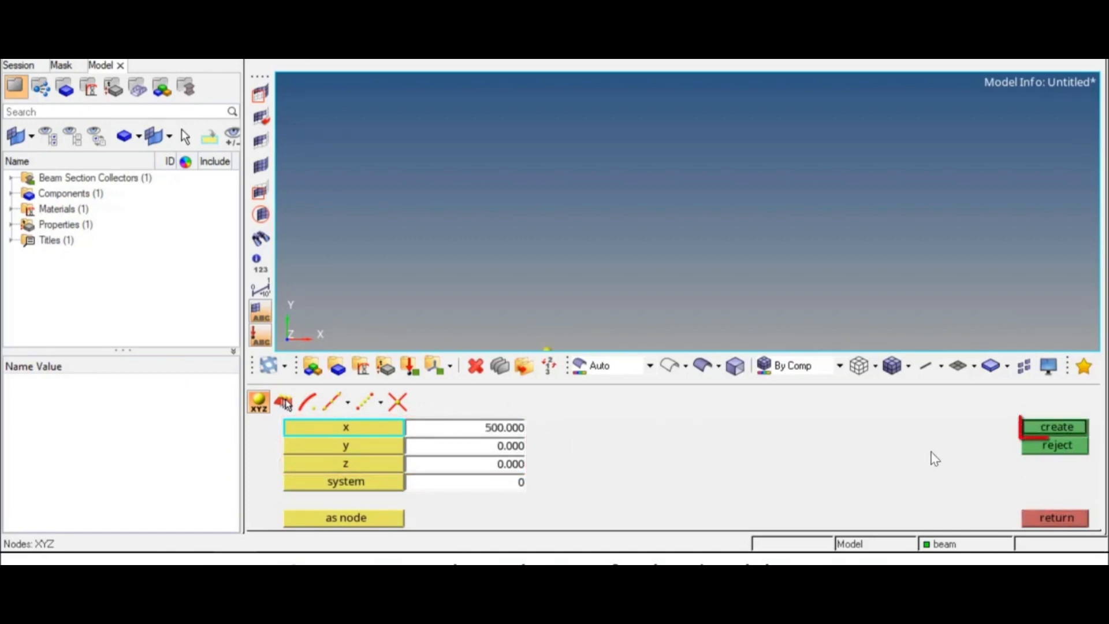
click(1057, 427)
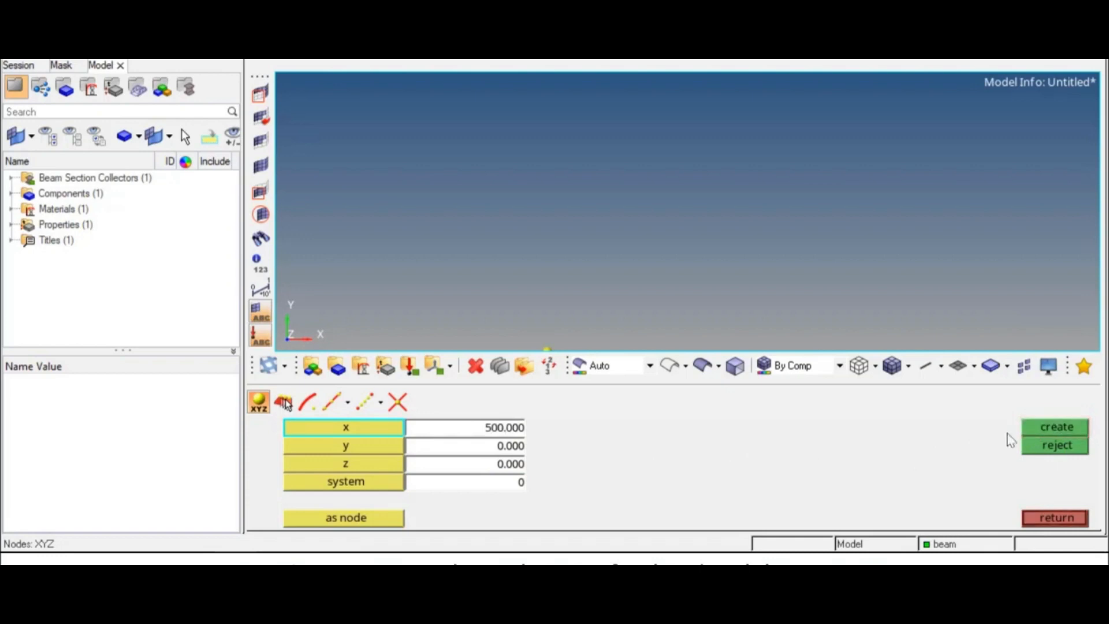
click(493, 430)
text(1000)
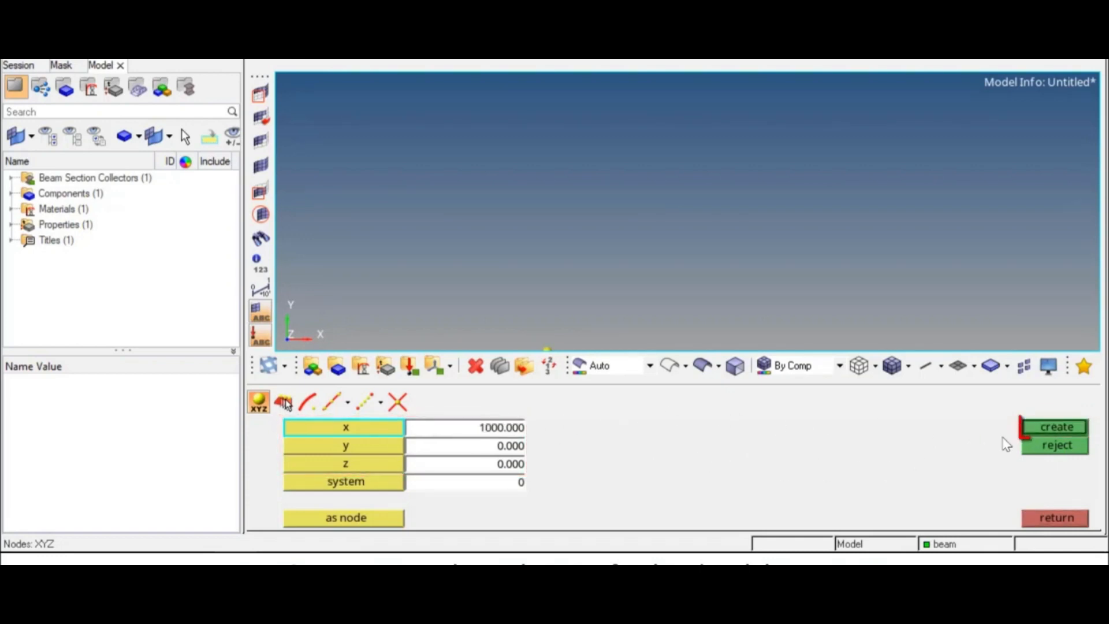
click(1029, 430)
key(f)
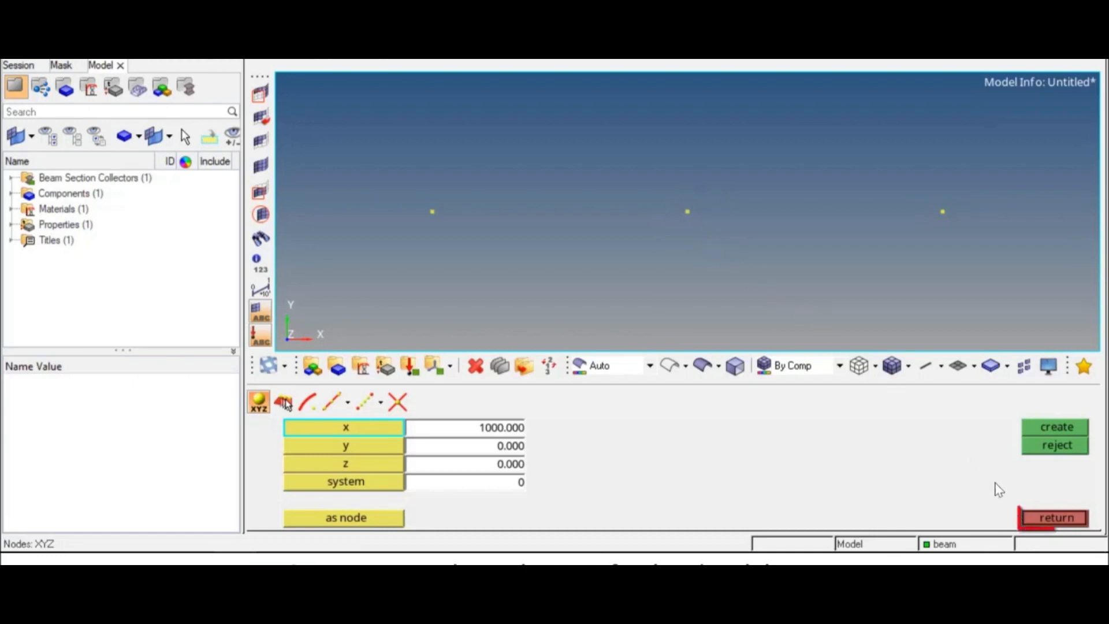
click(1038, 519)
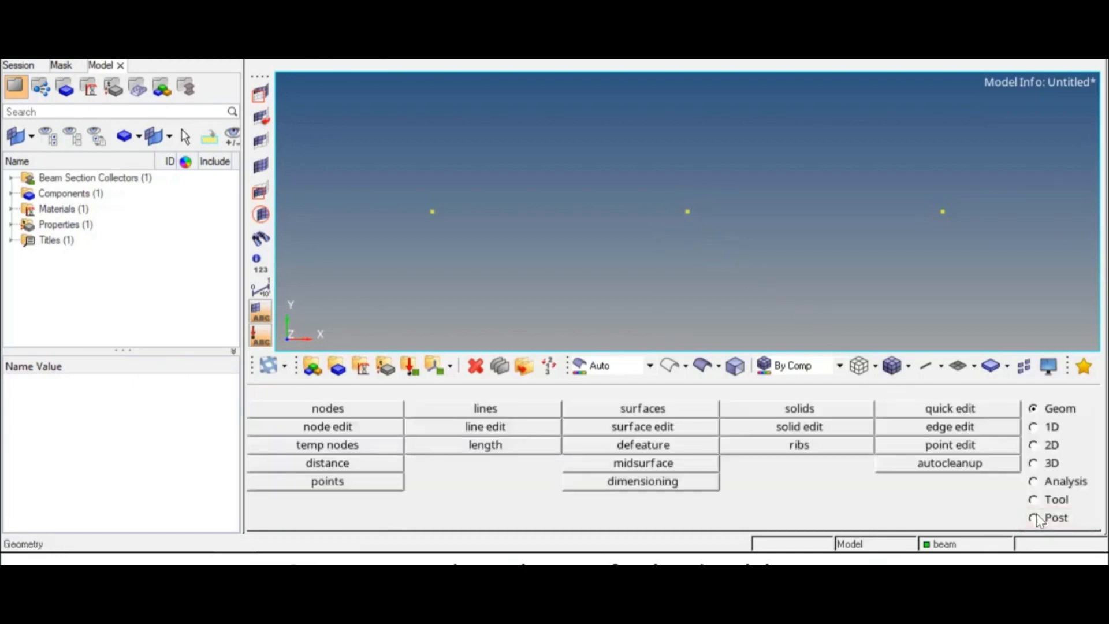
Set up bar2 element creation with the beam property, element type CBEAM and y-axis orientation
click(1035, 427)
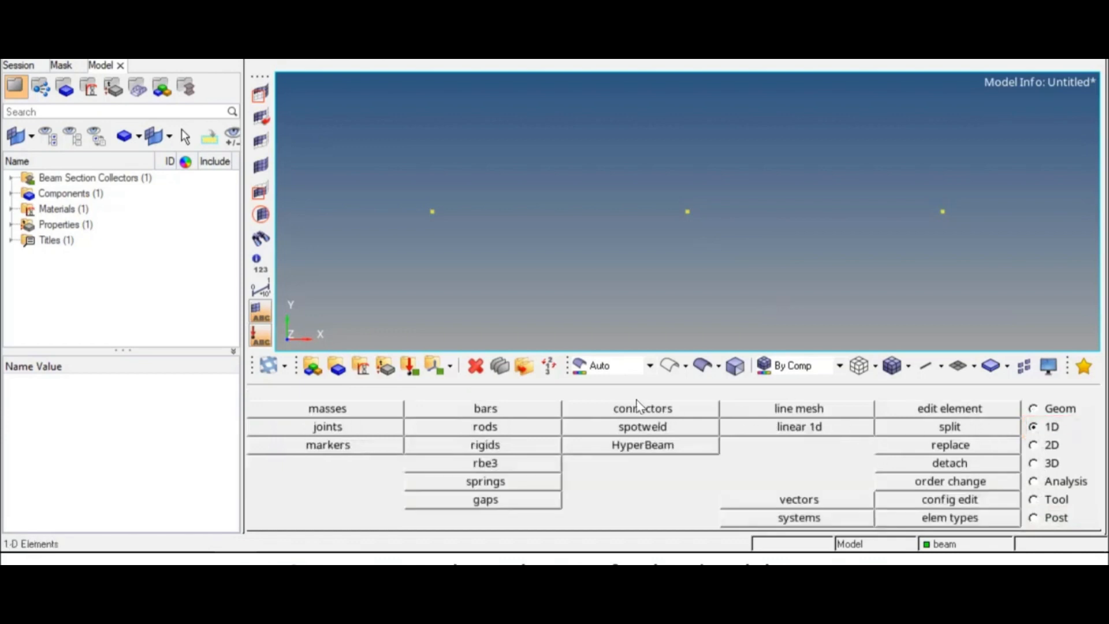
click(486, 409)
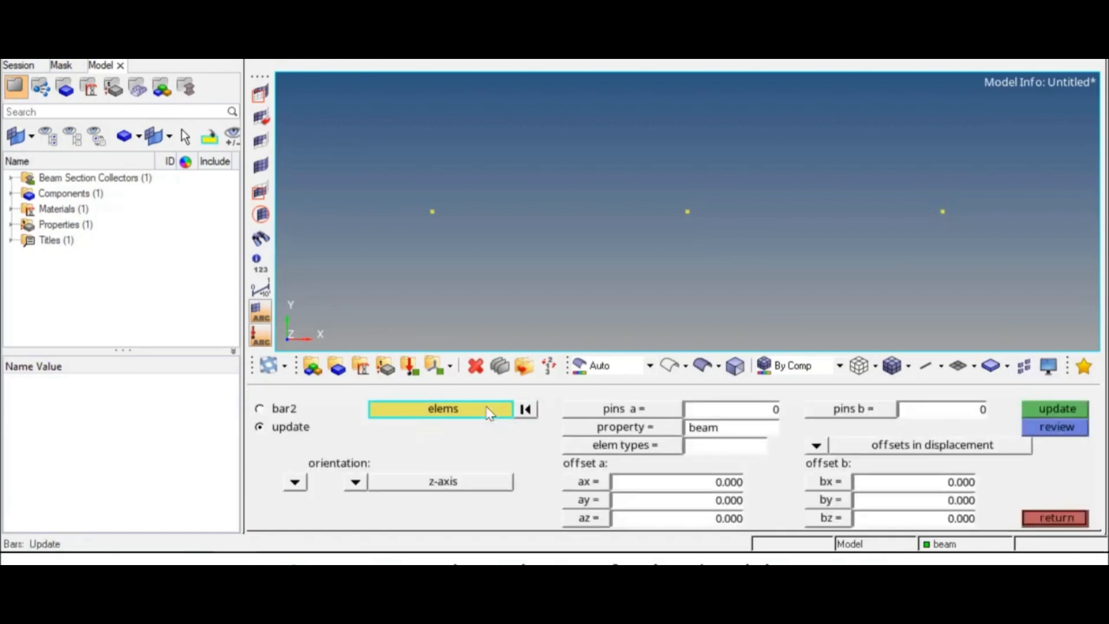
click(292, 411)
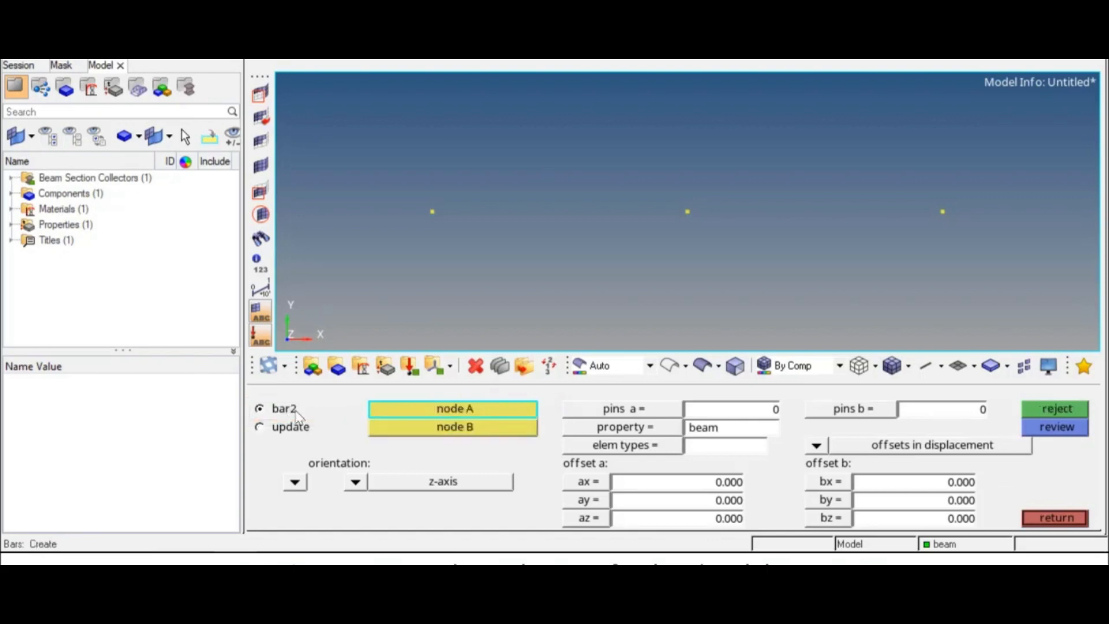
click(621, 427)
click(316, 411)
click(583, 444)
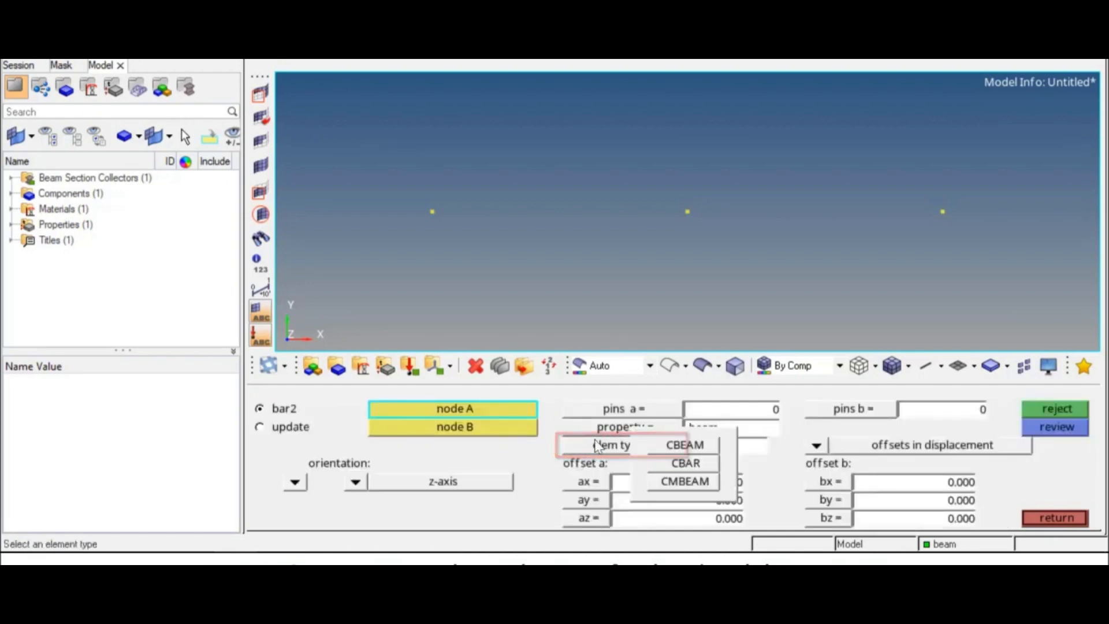
click(709, 452)
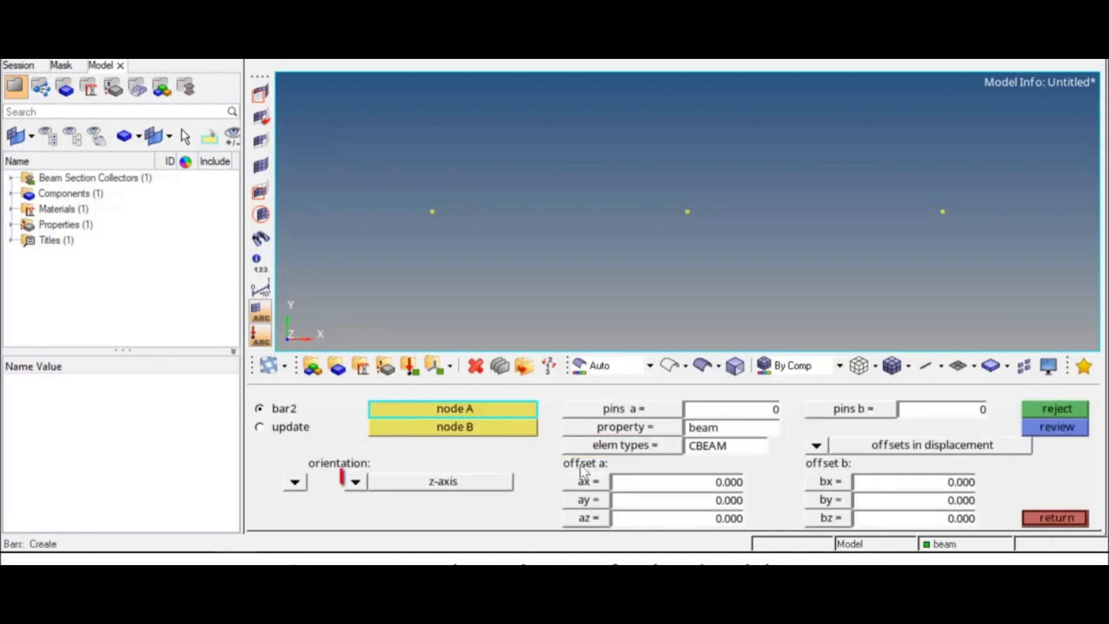
click(354, 483)
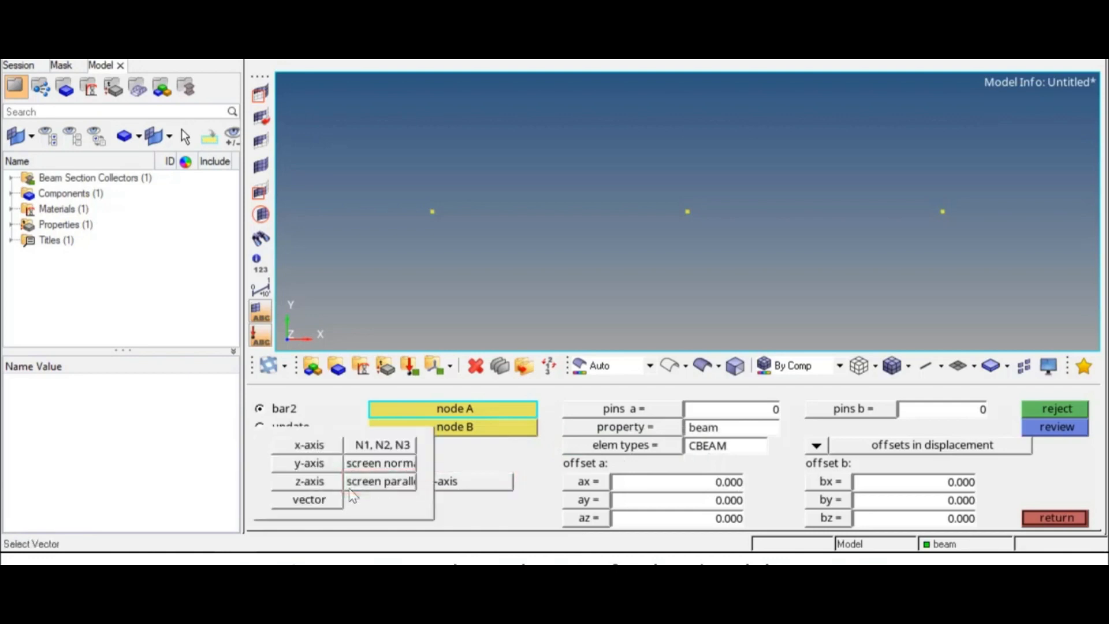
click(324, 467)
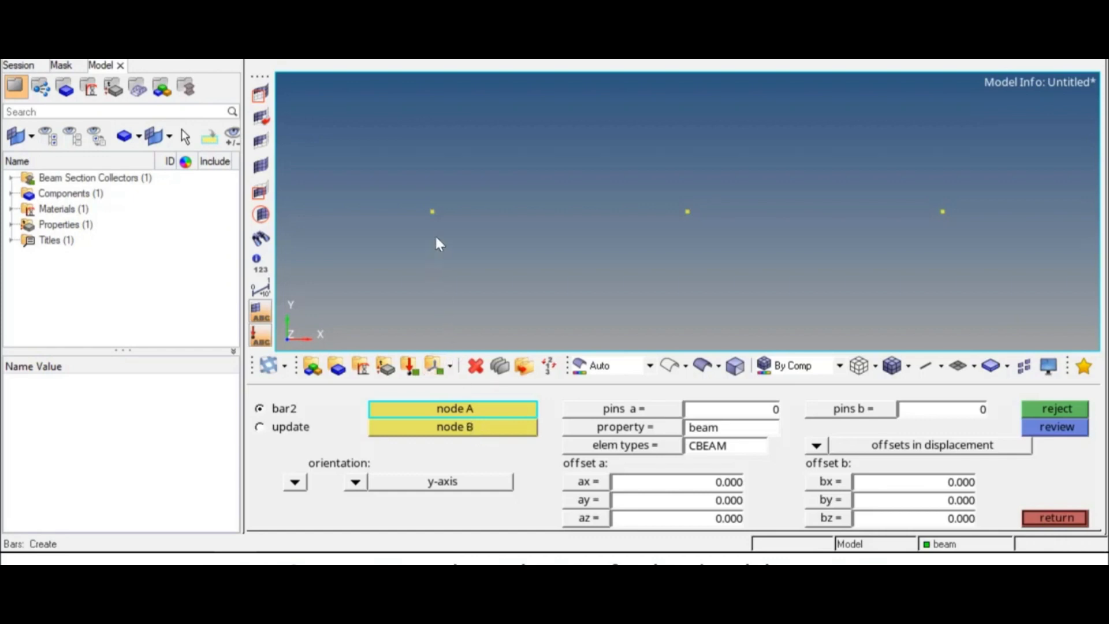
Create two CBEAM elements, from the origin node to the middle node and from the far end node to the middle node
click(433, 213)
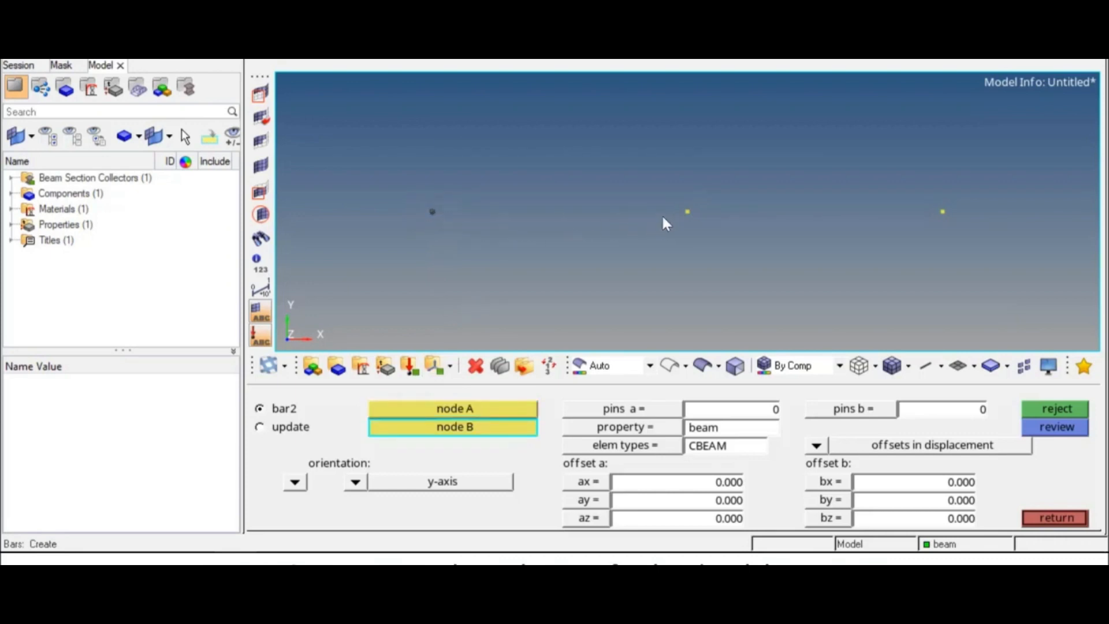
click(686, 210)
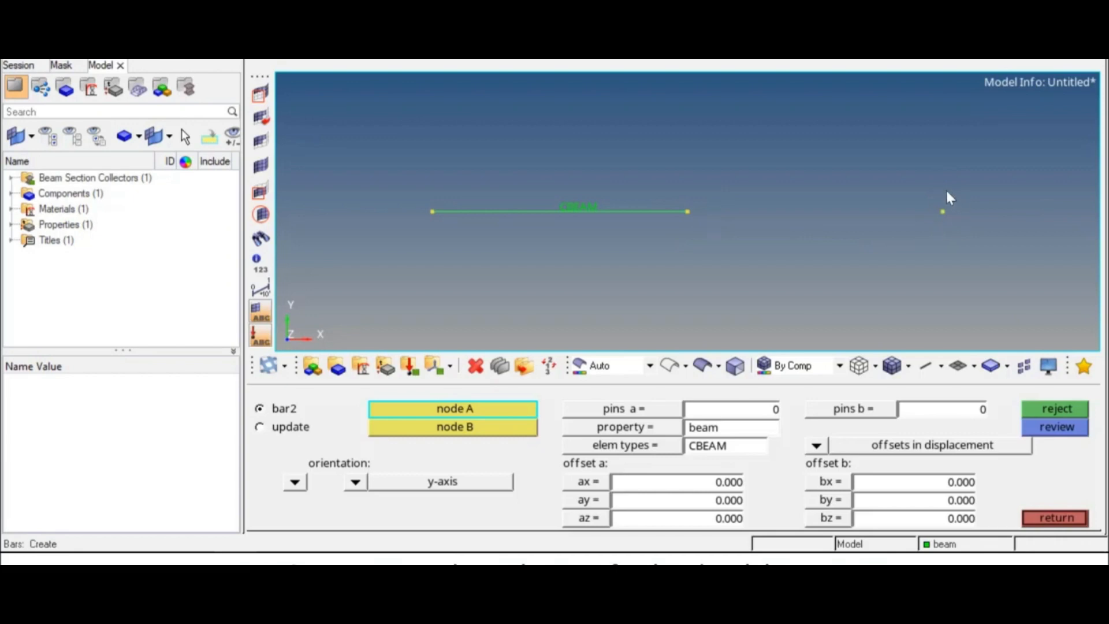
click(943, 211)
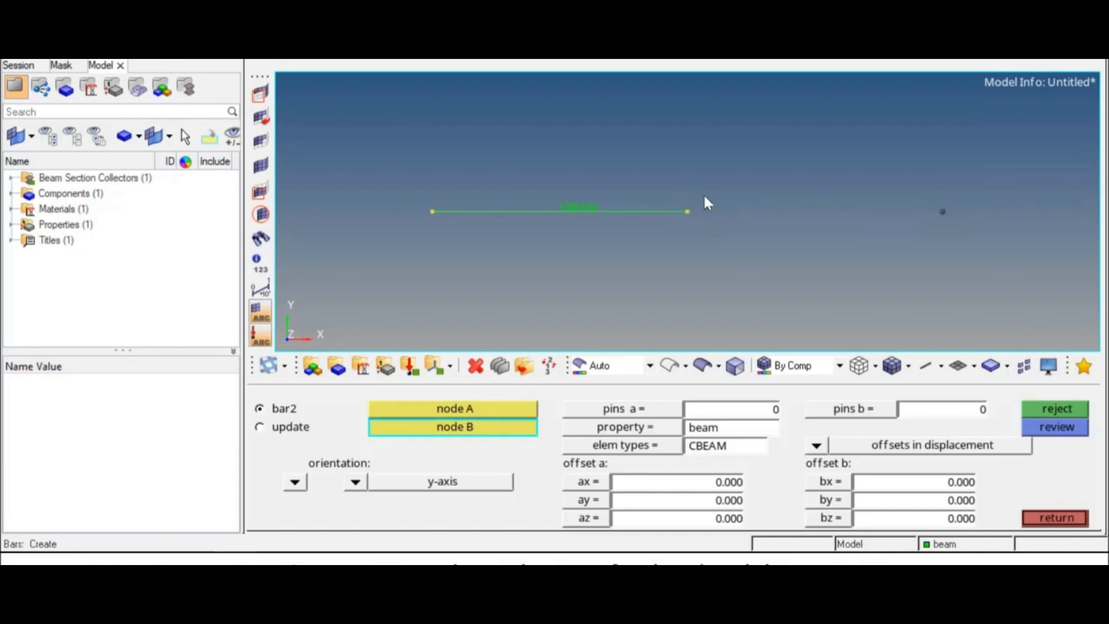
click(687, 211)
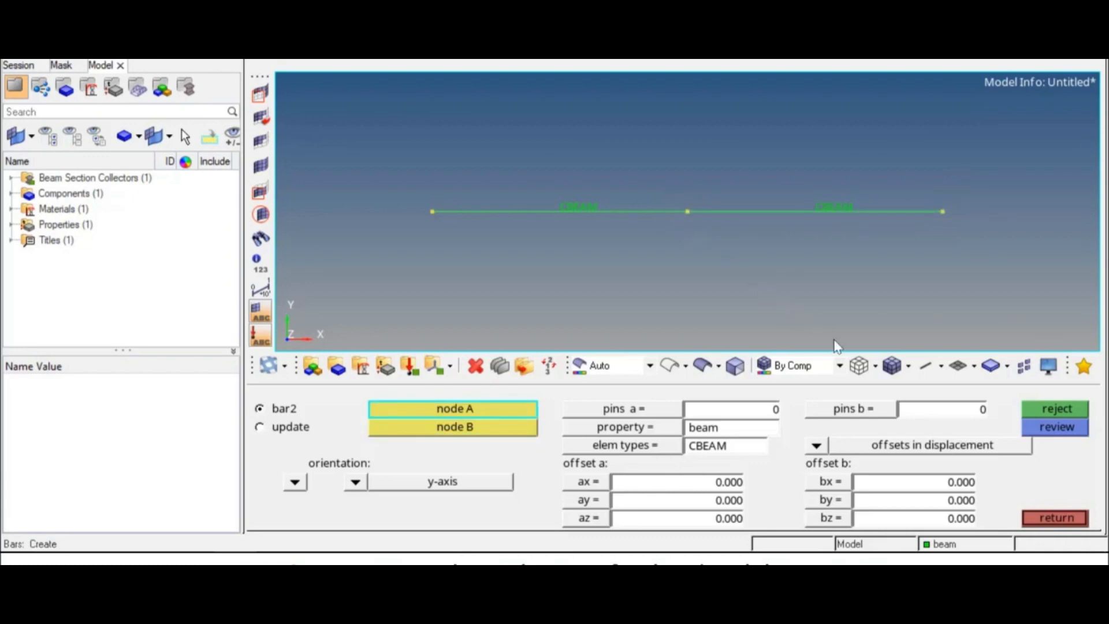
click(1056, 520)
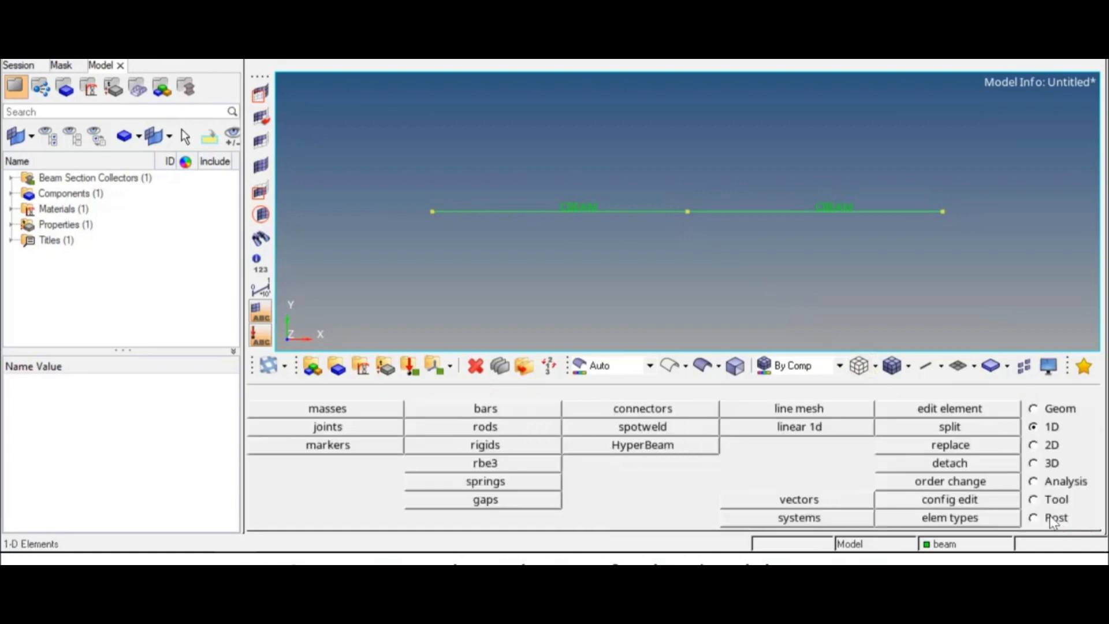
Clear all temporary nodes from the model
click(1040, 408)
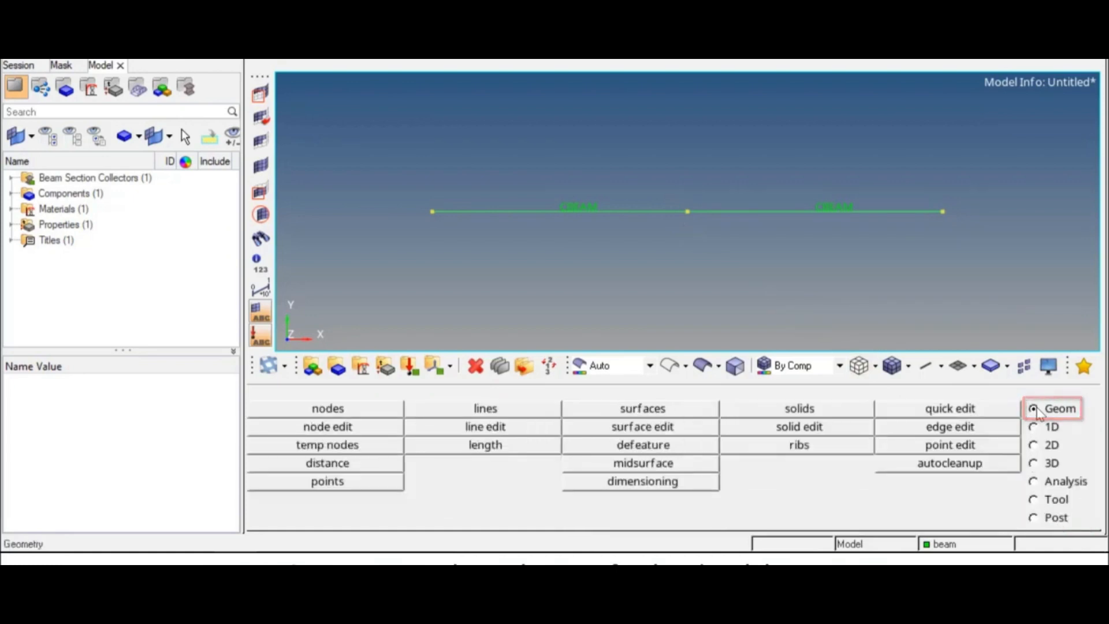
click(383, 448)
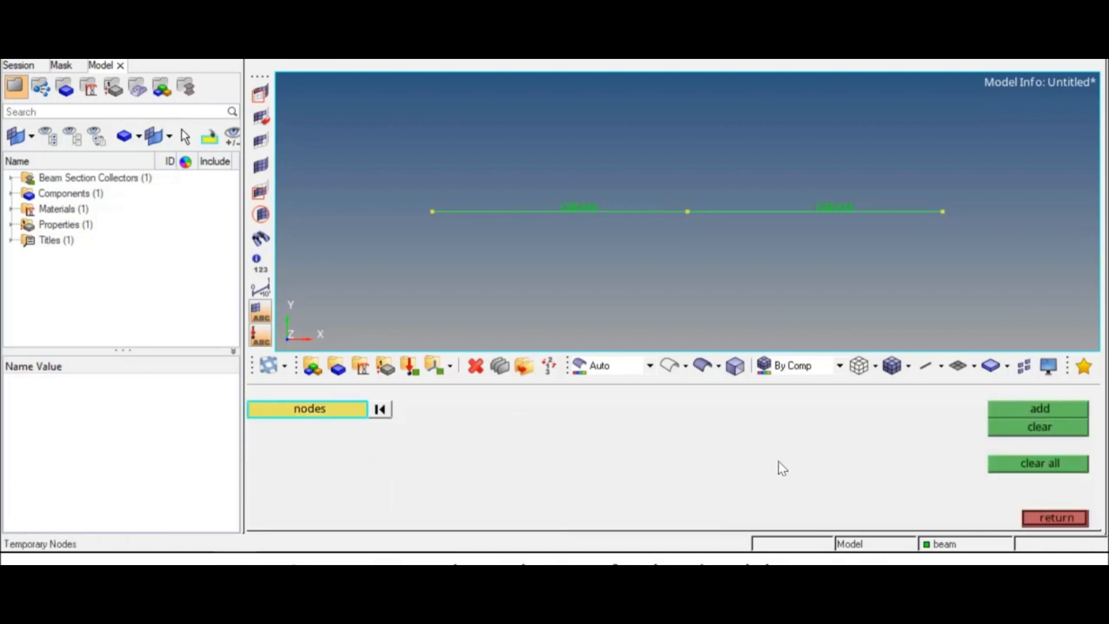
click(1005, 472)
click(1050, 518)
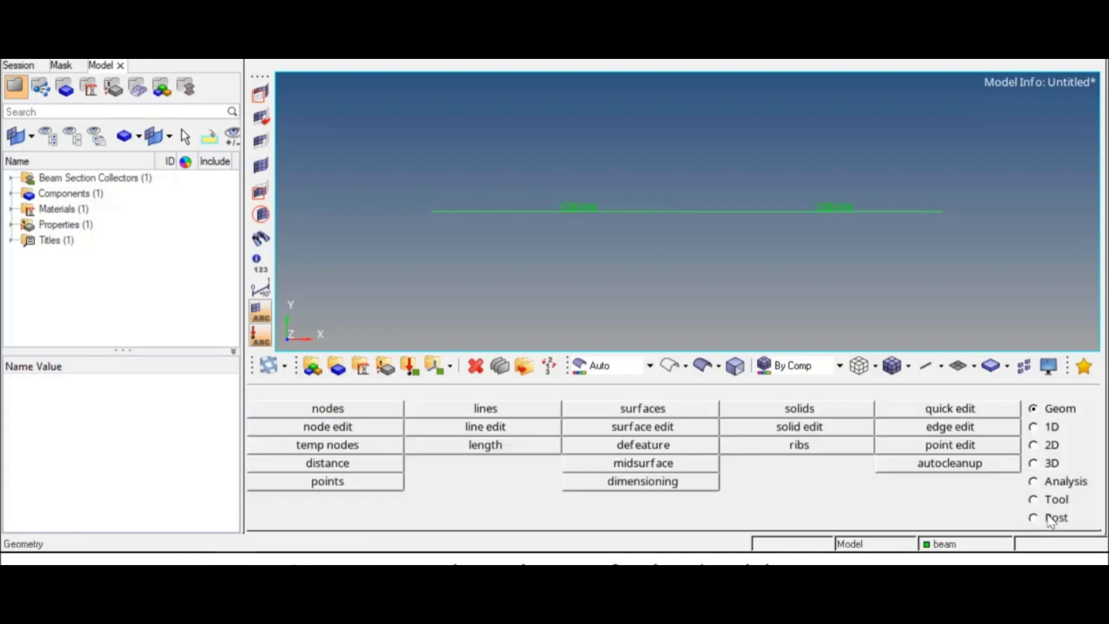
Create two load collectors without card image, a blue one named spc and a red one named force
click(410, 365)
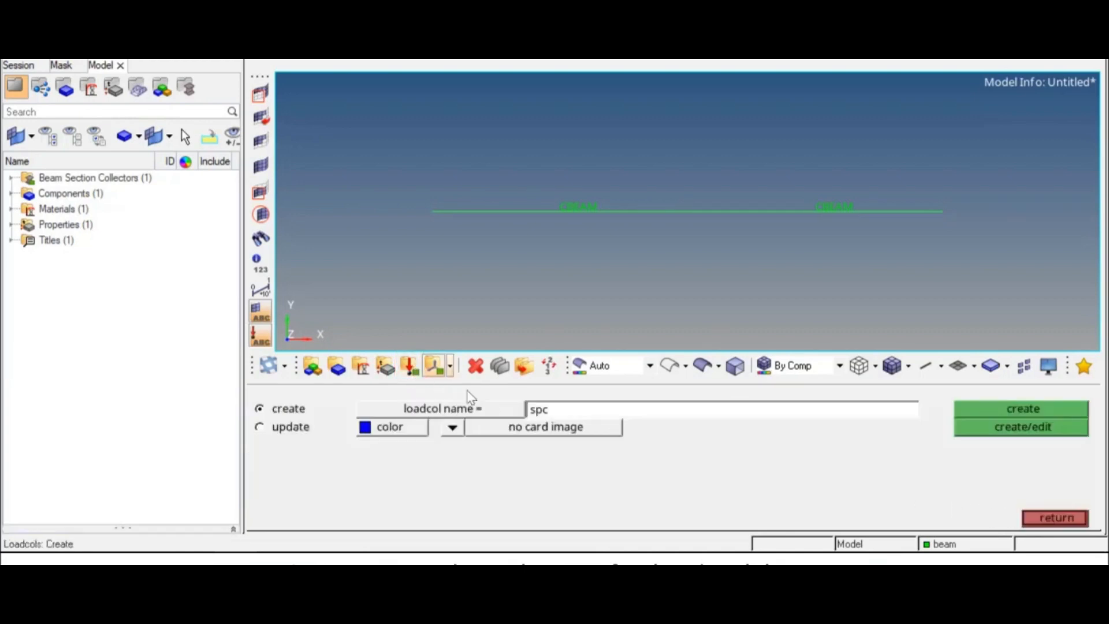
click(986, 412)
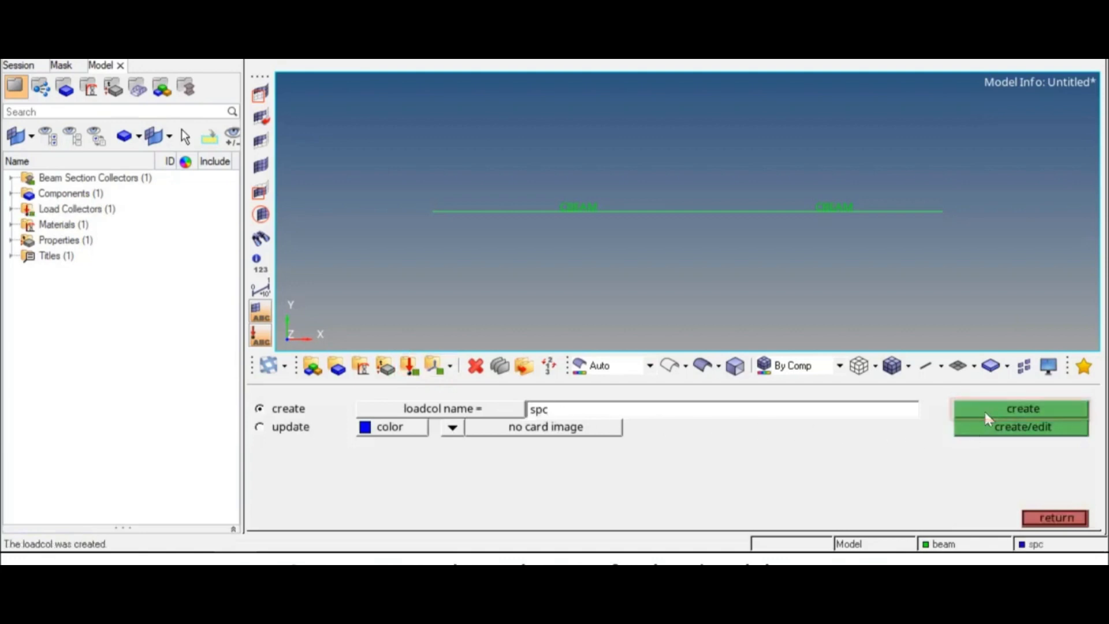
click(569, 412)
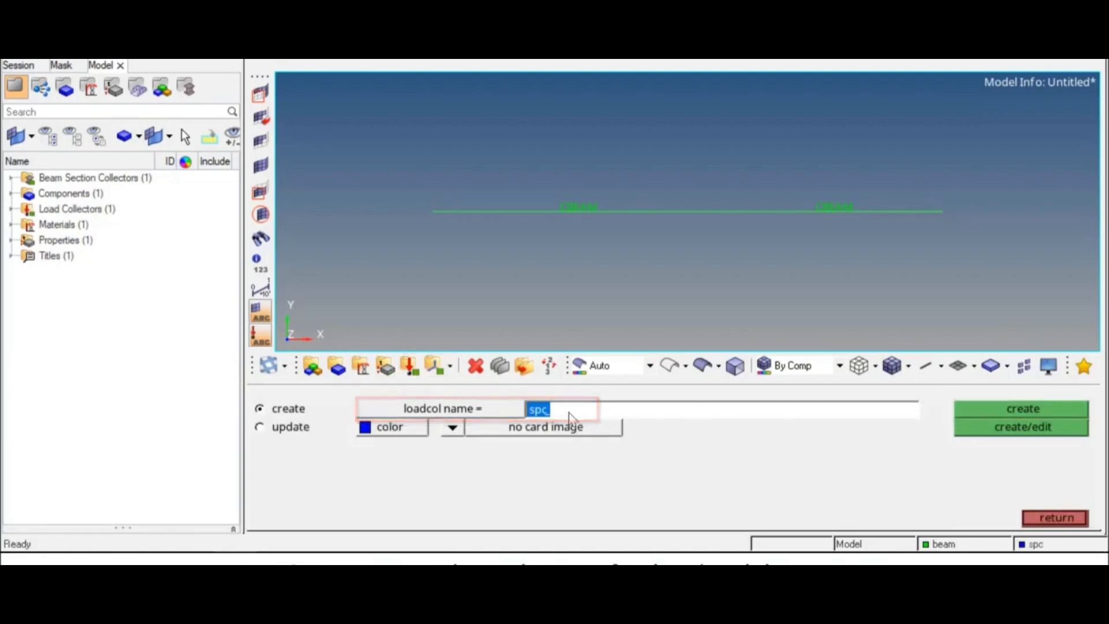
text(force)
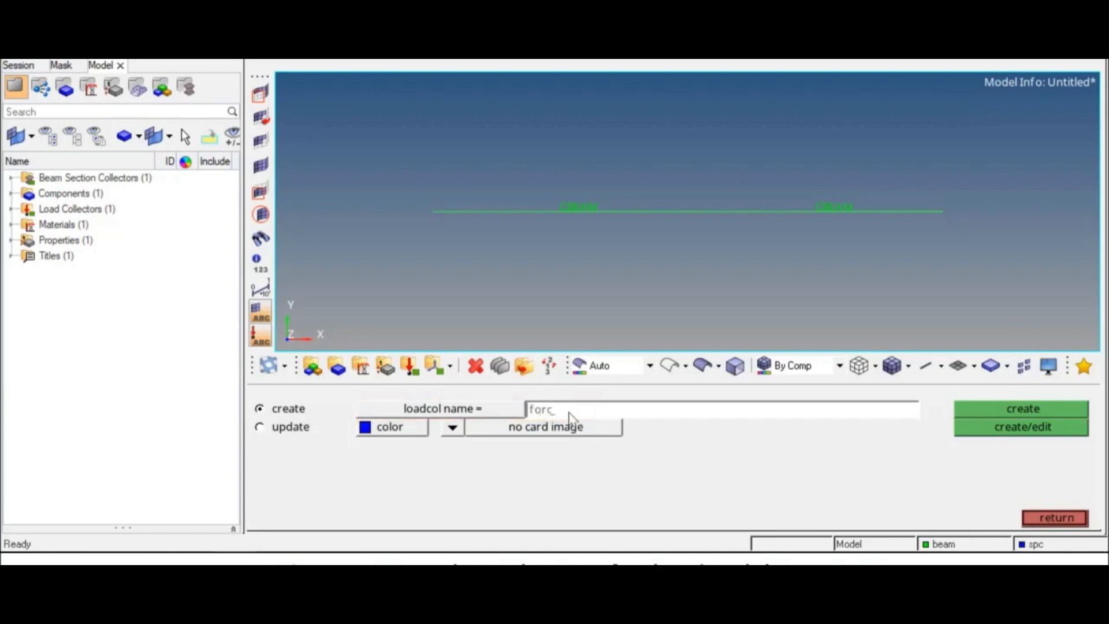
click(363, 431)
click(343, 381)
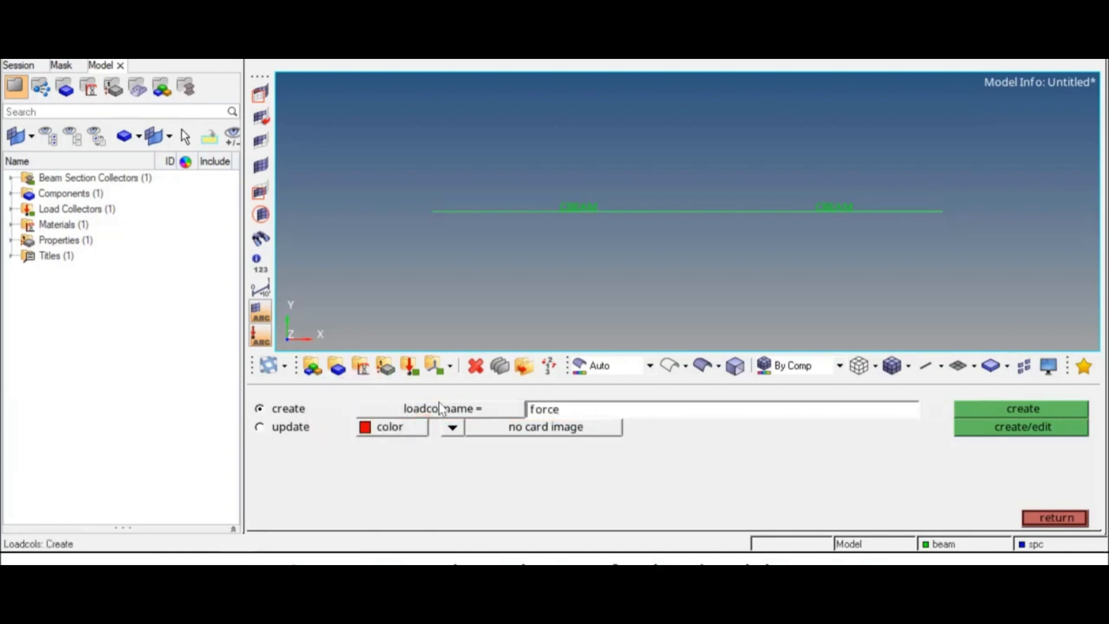
click(977, 411)
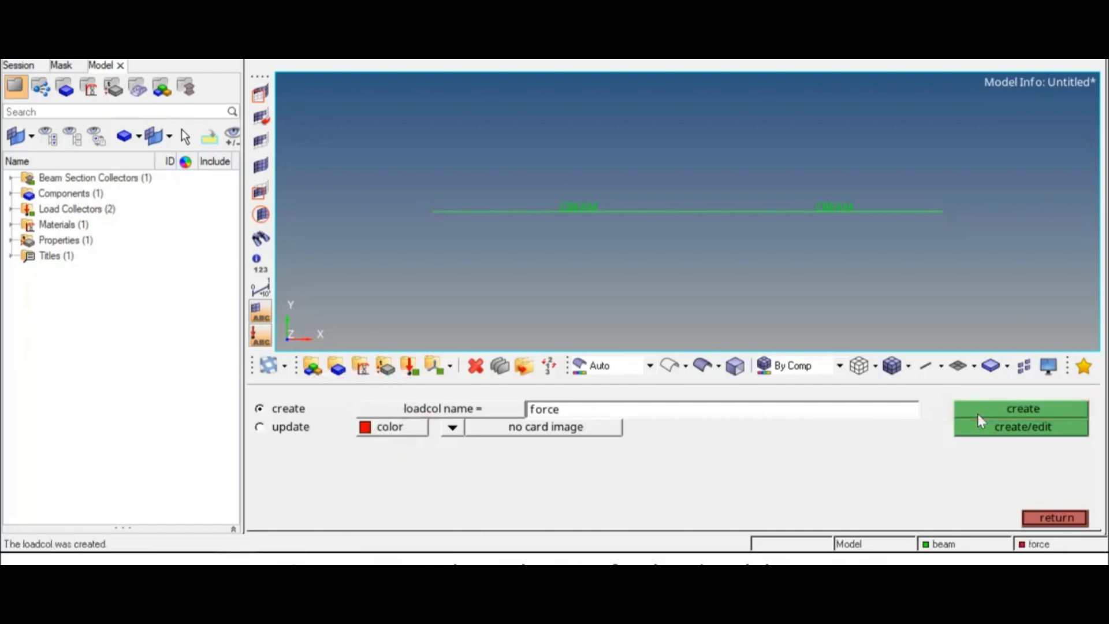
click(1049, 517)
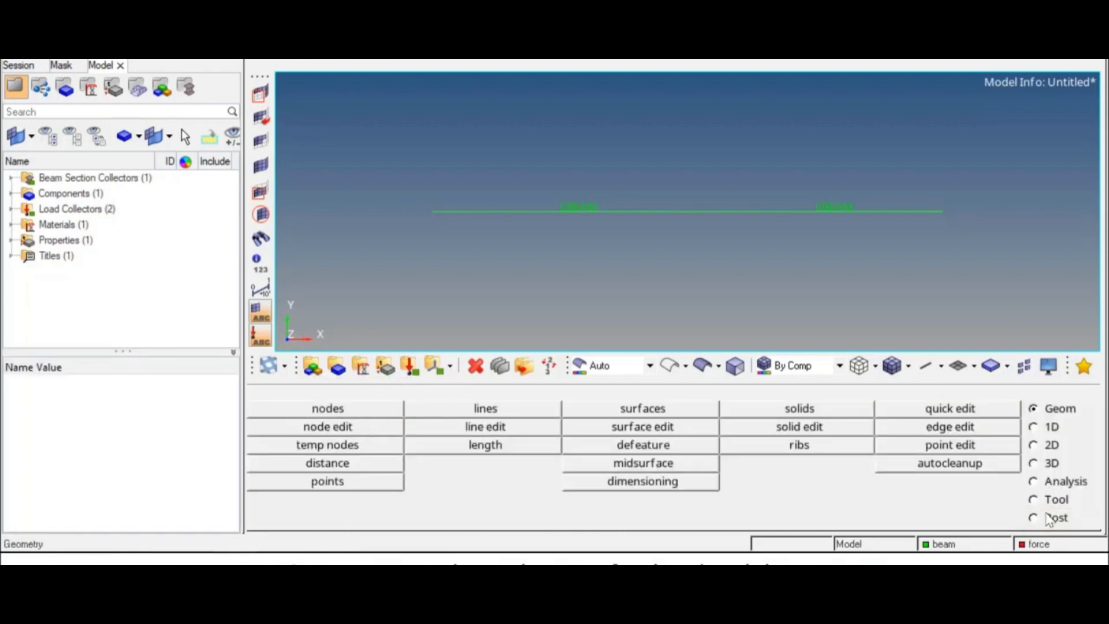
Create a force of magnitude -30000 along the y-axis on the beam's middle node
click(1034, 483)
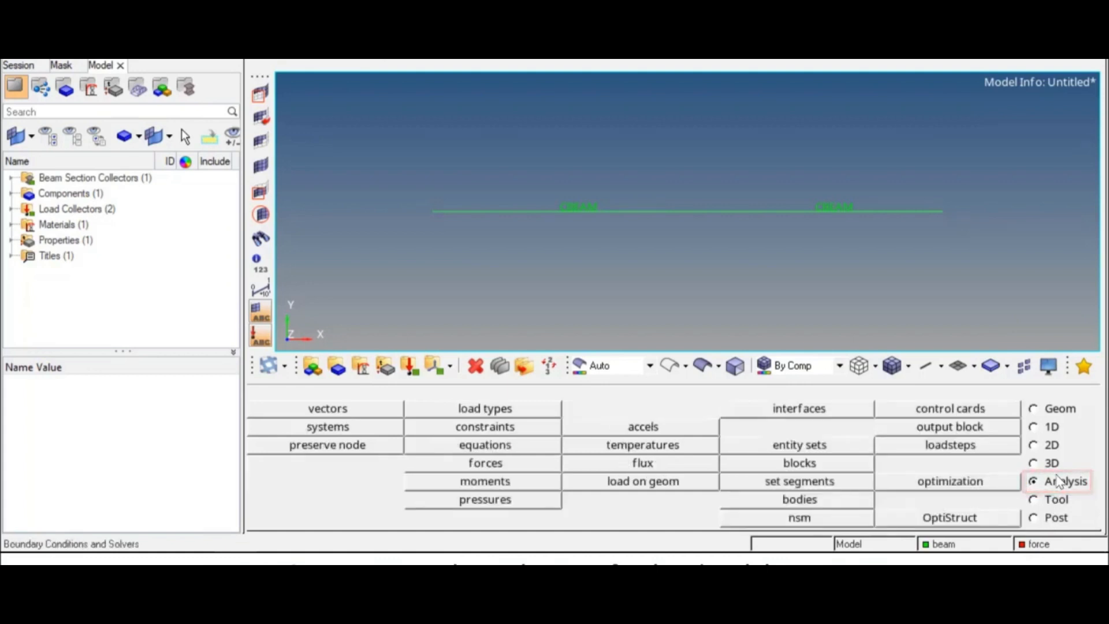
click(489, 465)
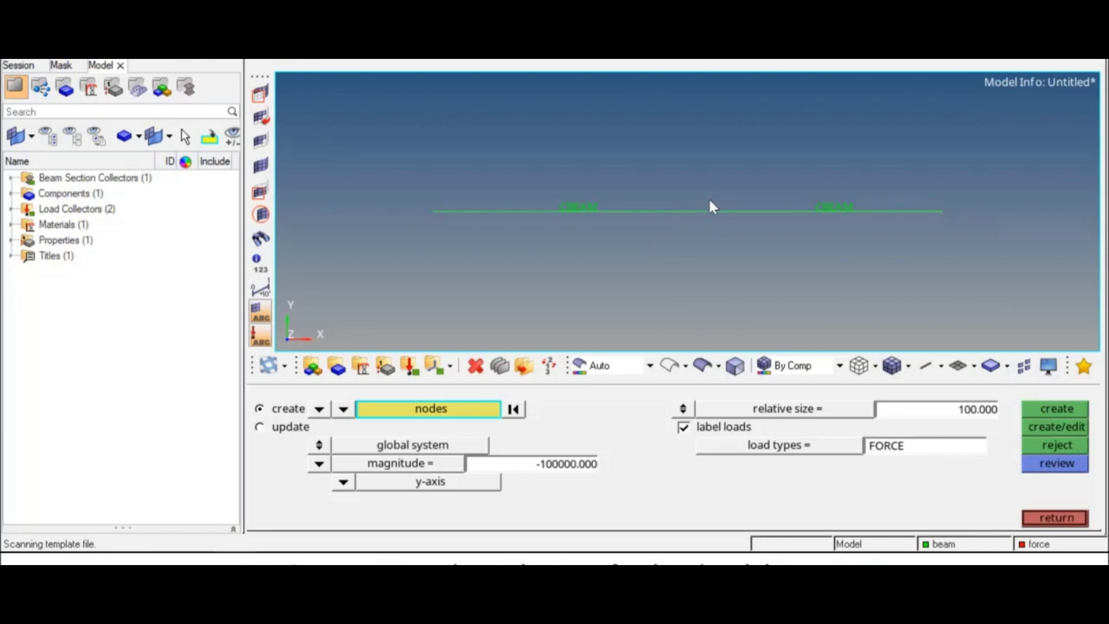
click(714, 219)
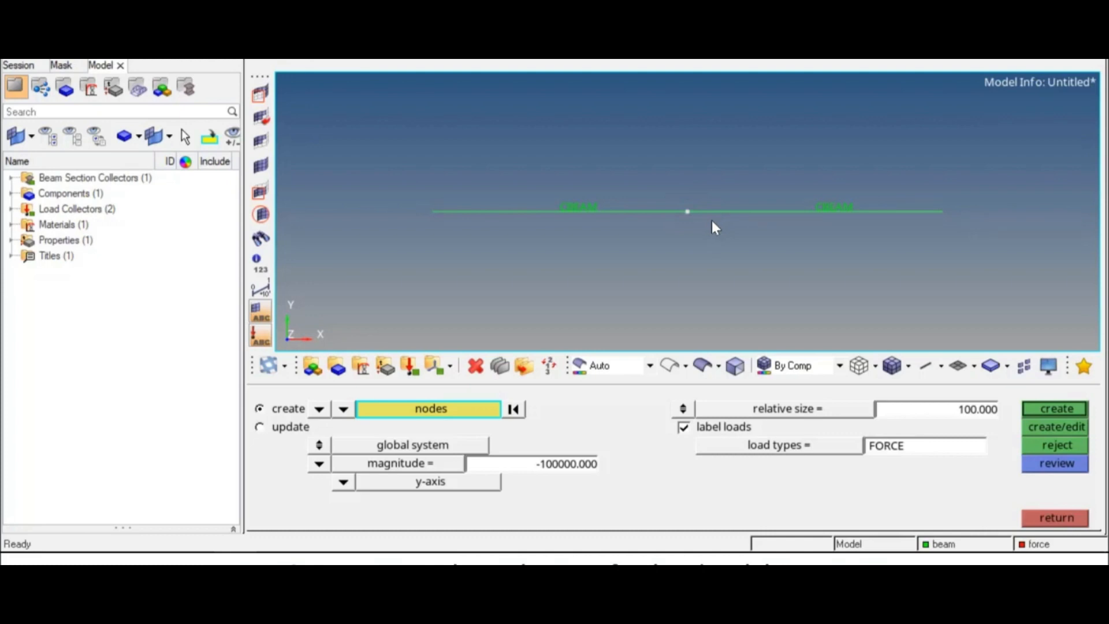
click(567, 464)
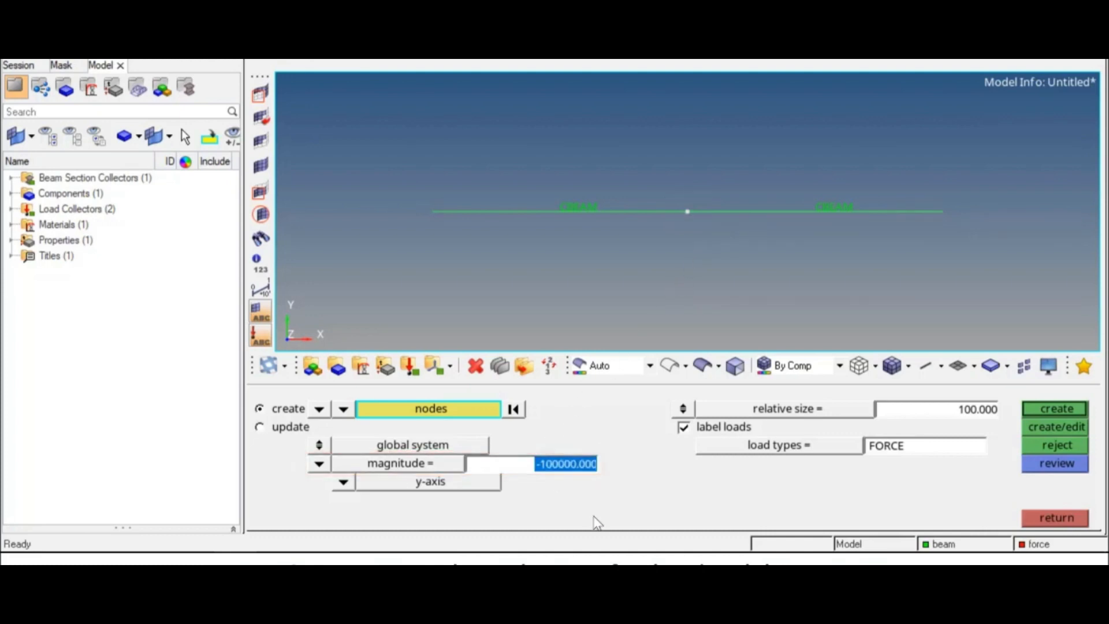
key(BackSpace)
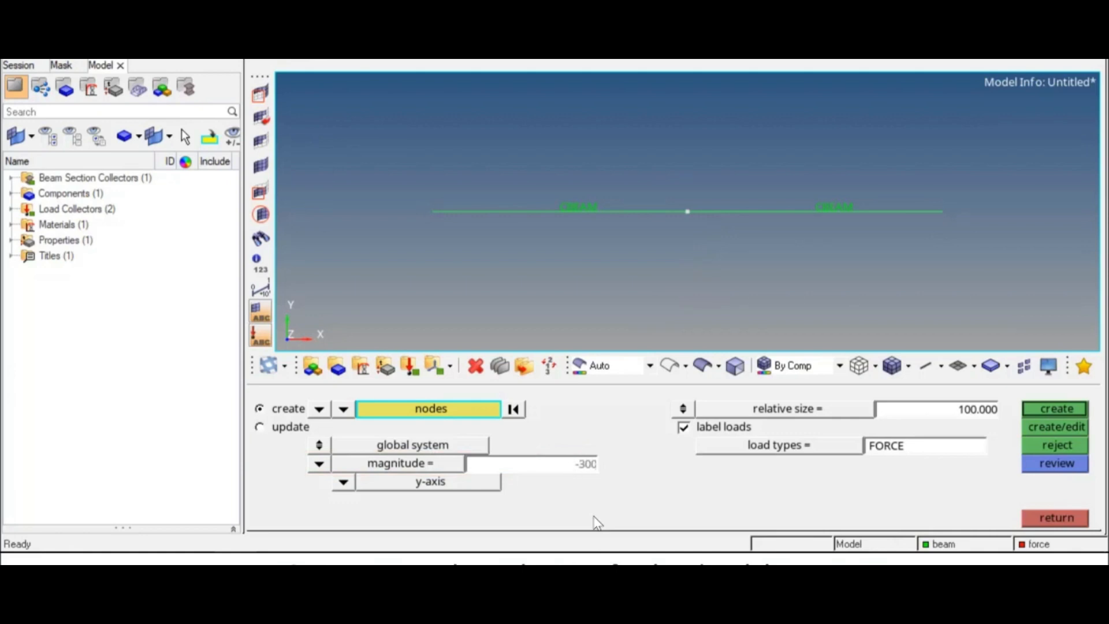
text(-30000)
key(Return)
click(1047, 408)
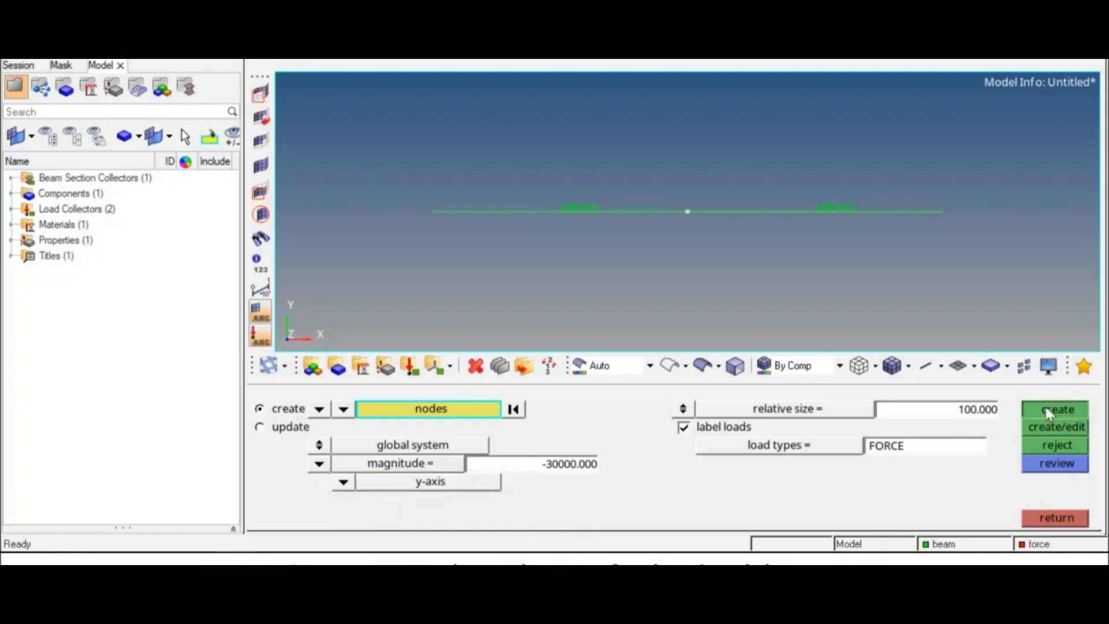
click(1053, 518)
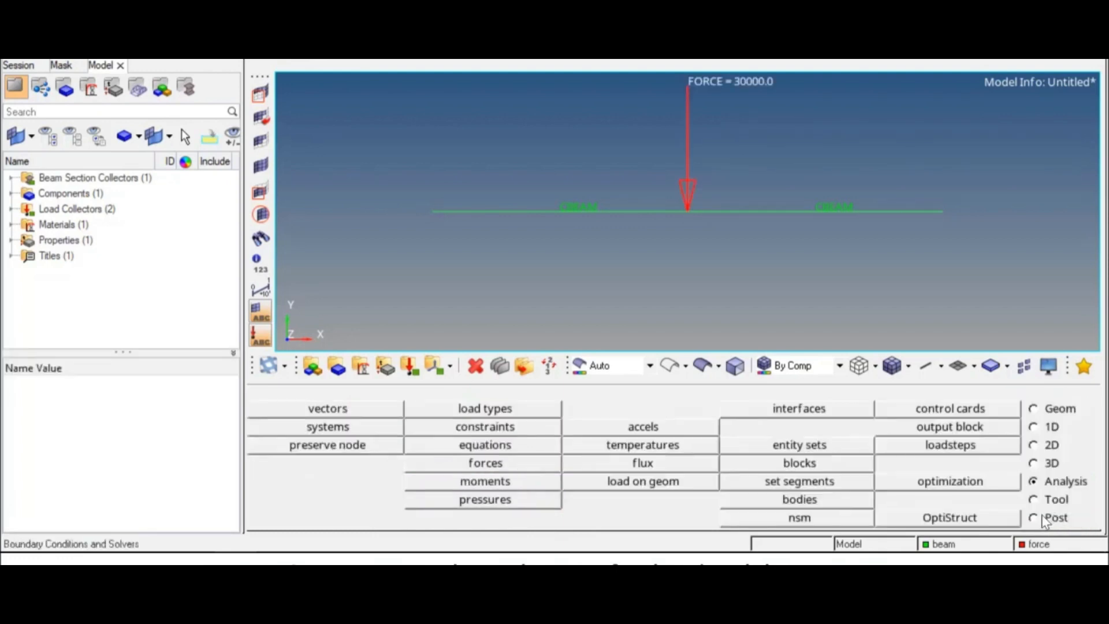
Make spc the current load collector
click(11, 208)
click(83, 226)
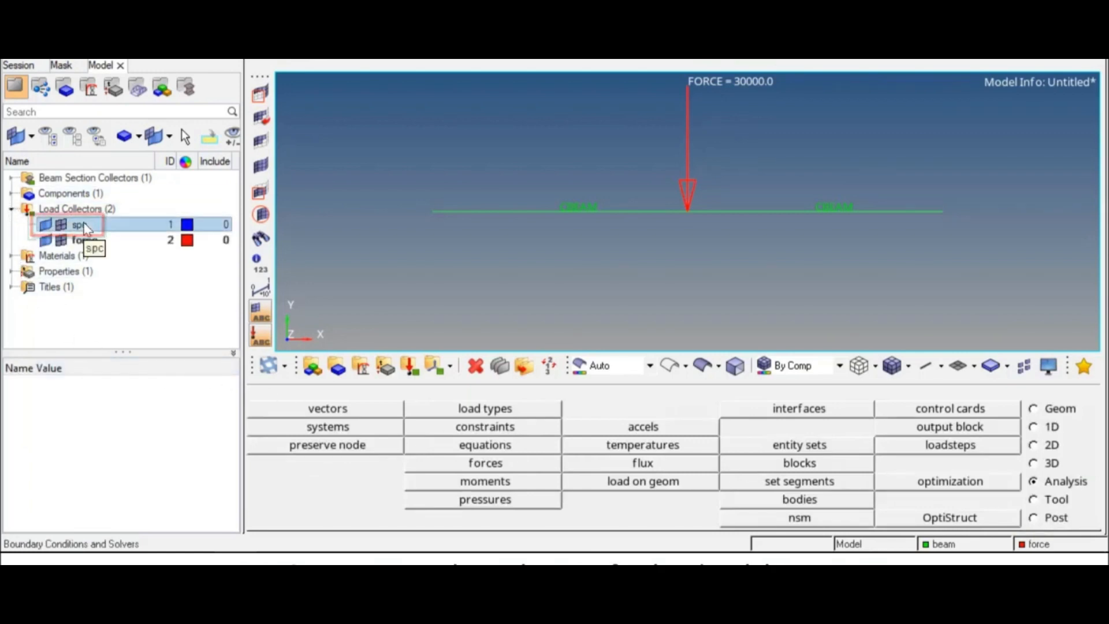
right_click(84, 225)
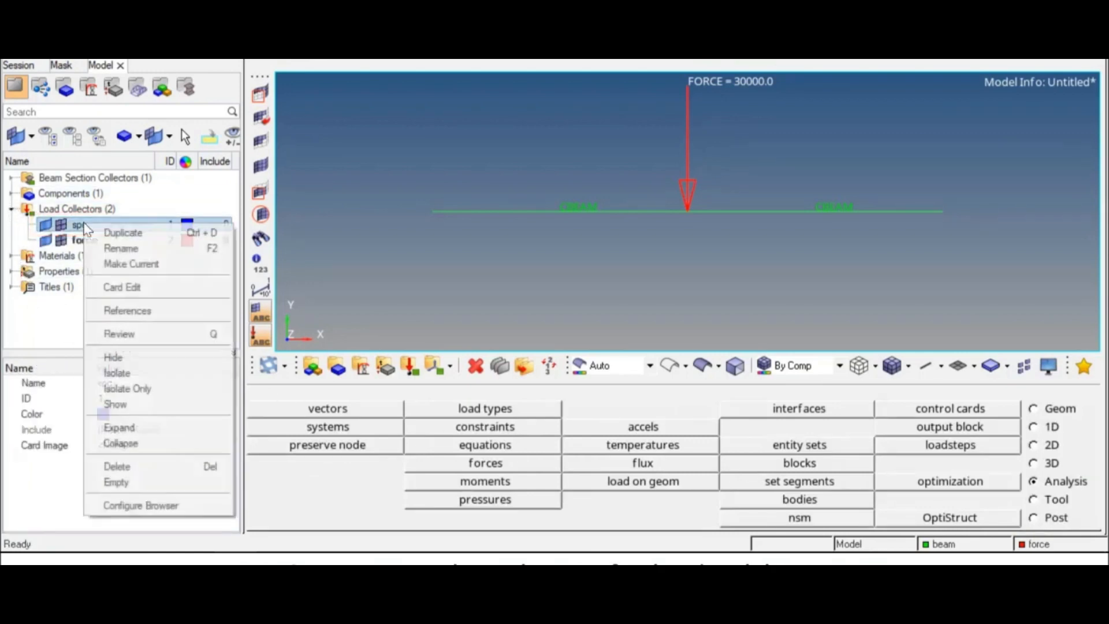
click(129, 264)
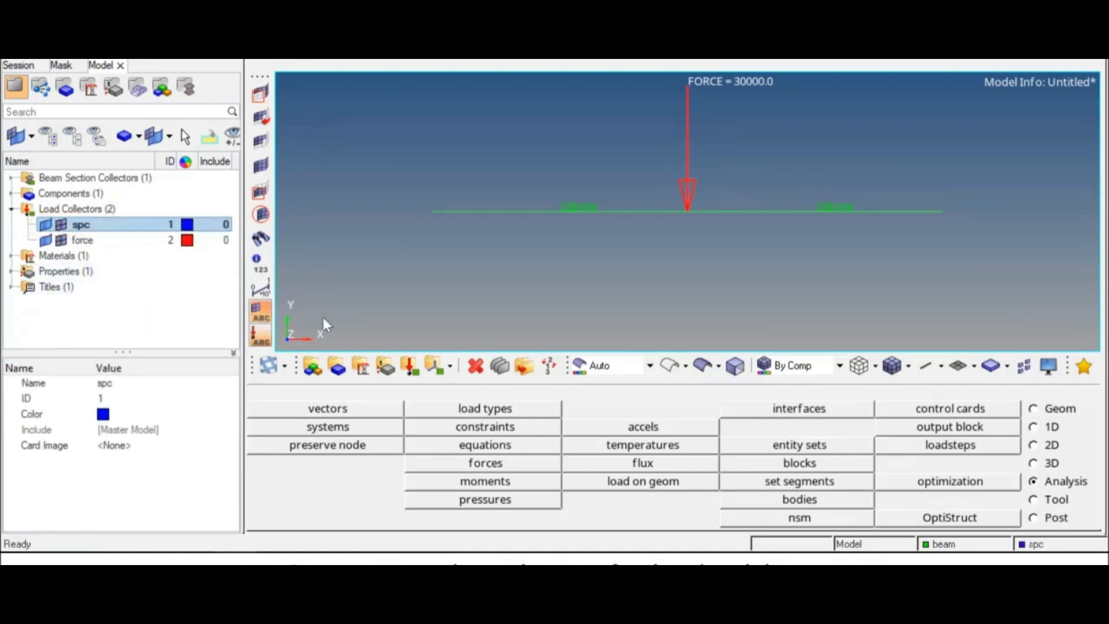
Create SPC constraints on both end nodes of the beam, fixing dof1 to dof6 with value 0
click(508, 429)
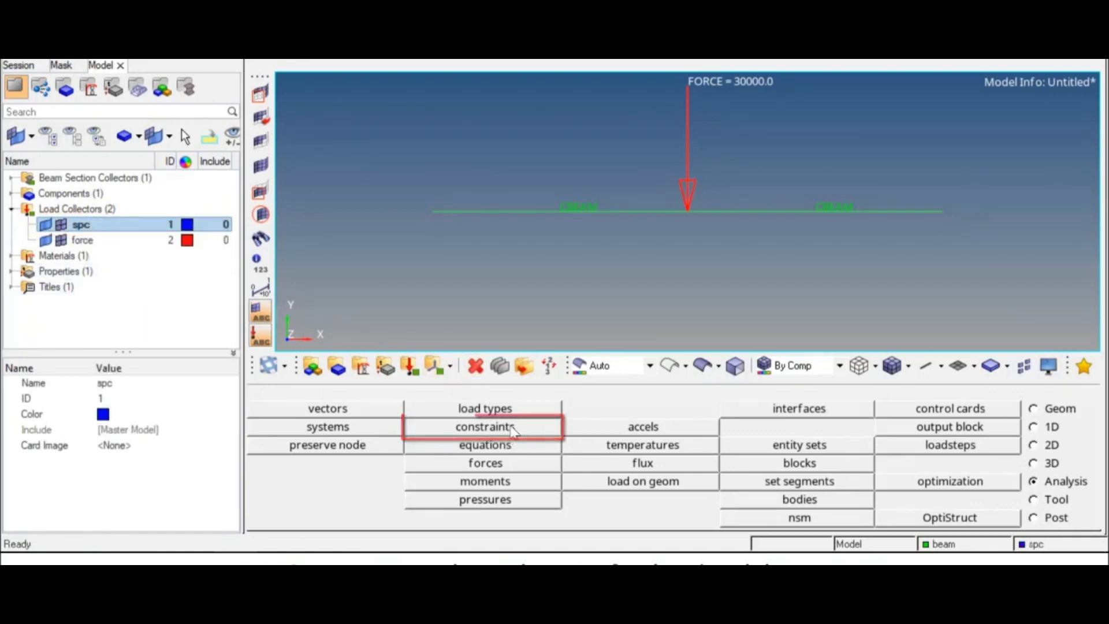
click(434, 213)
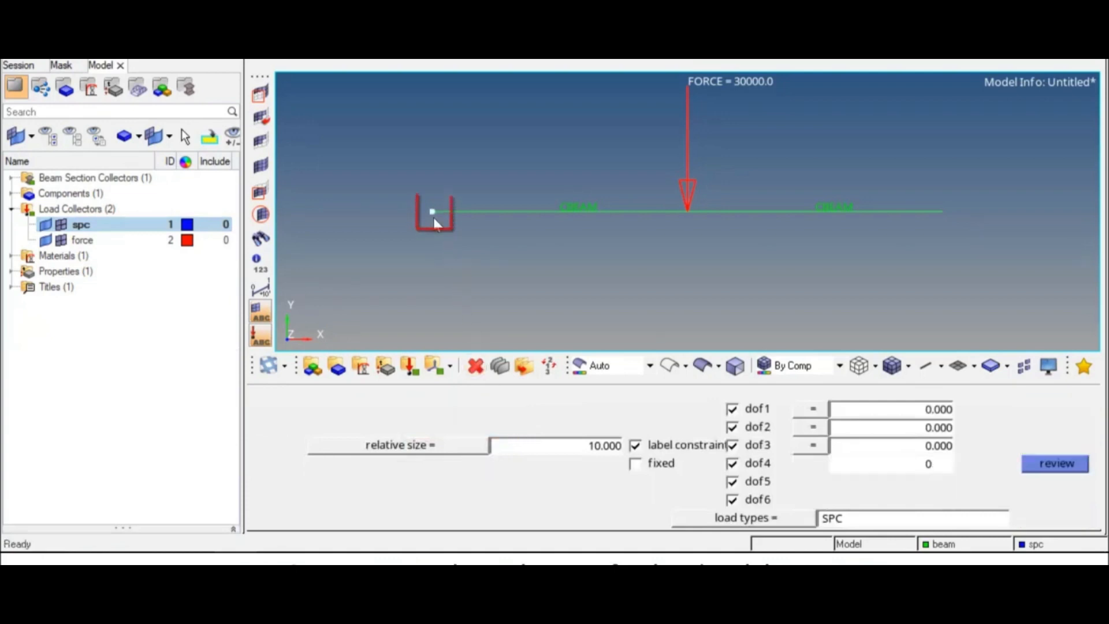
click(940, 214)
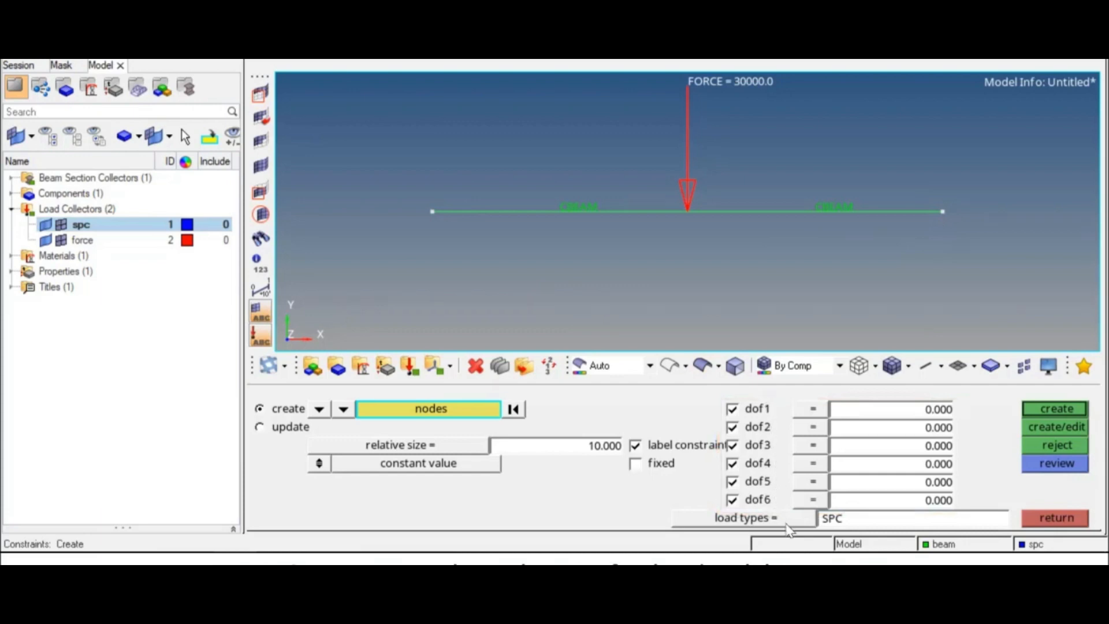
click(1034, 409)
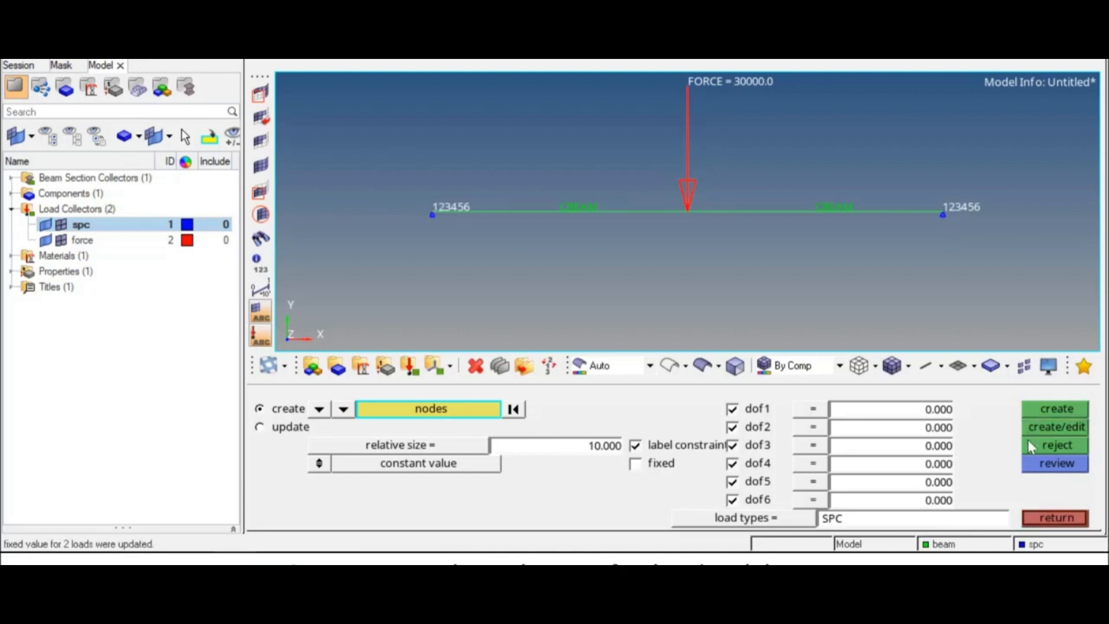
click(1037, 515)
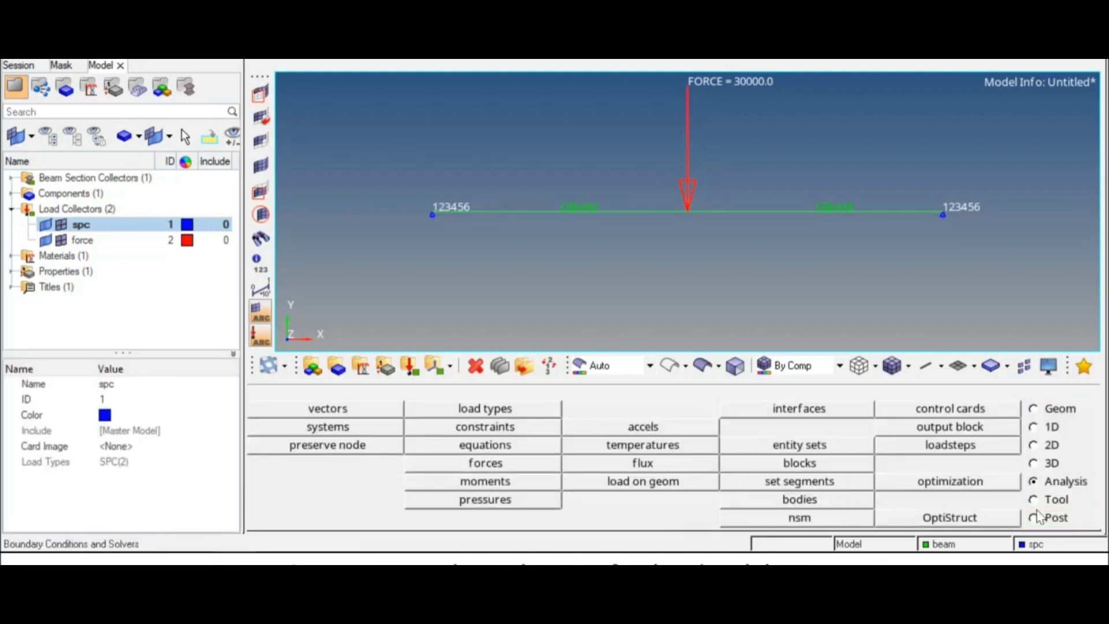
Set up a load step named fix_fix with the type linear static
click(976, 456)
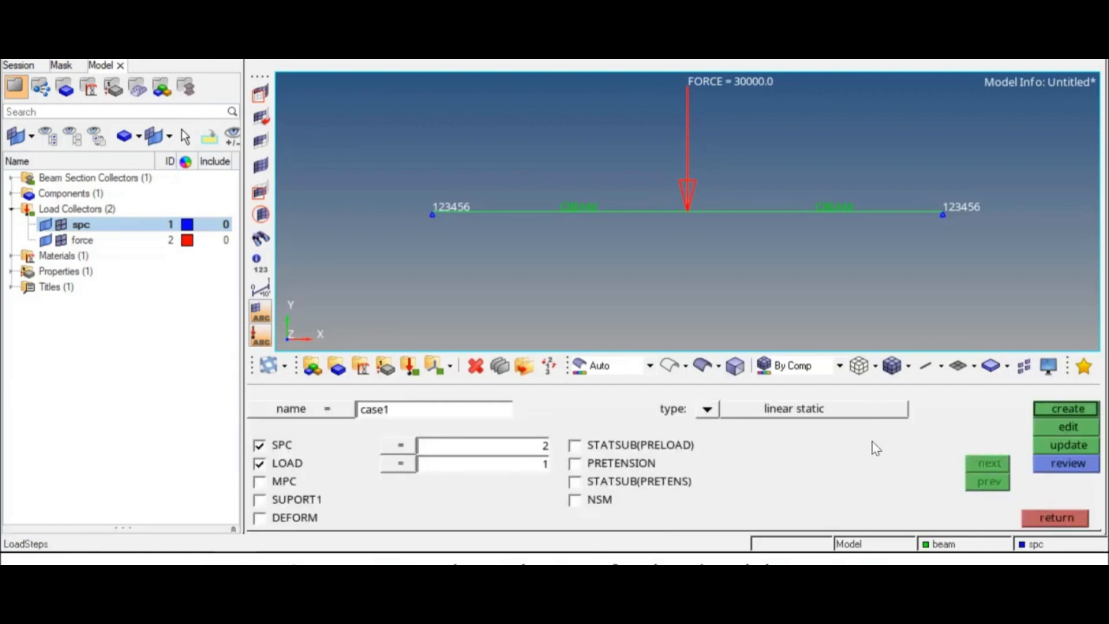
click(480, 411)
text(f)
key(BackSpace)
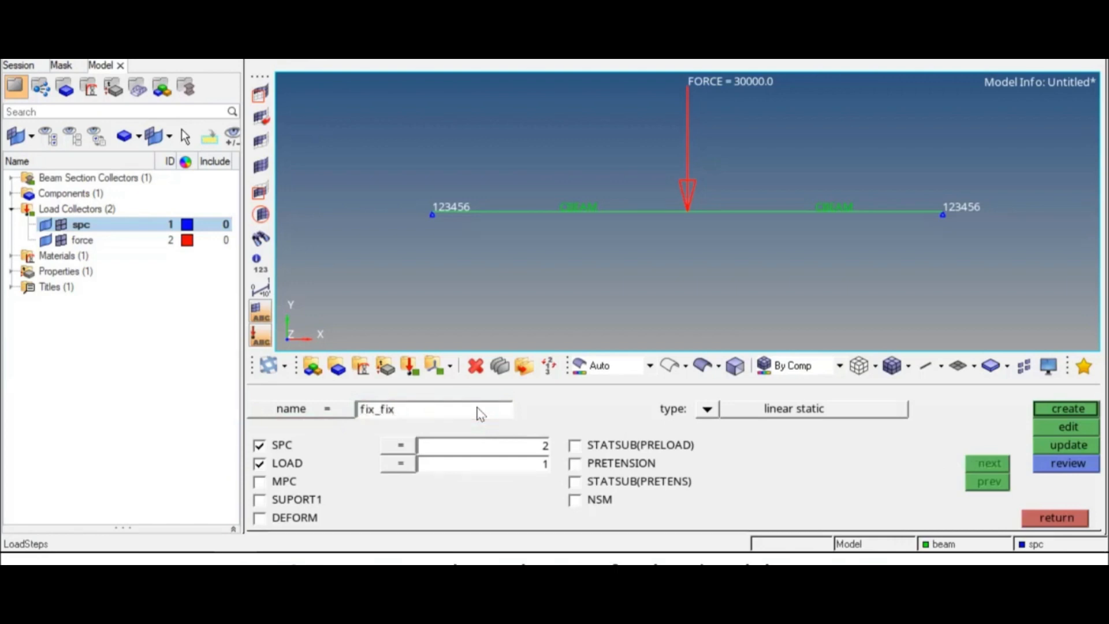
click(695, 412)
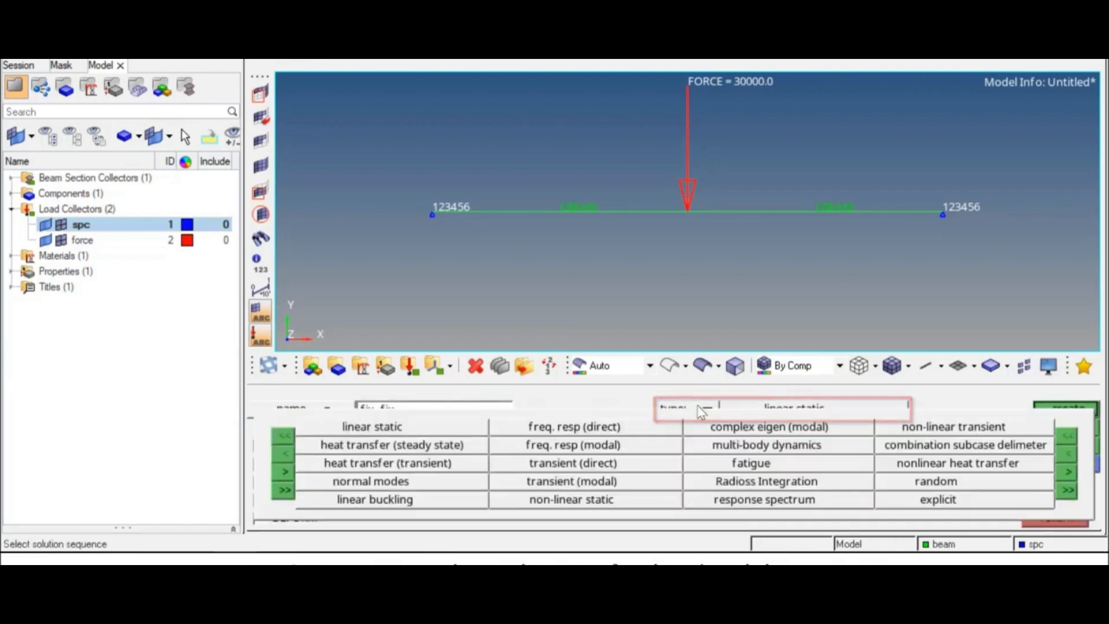
click(412, 428)
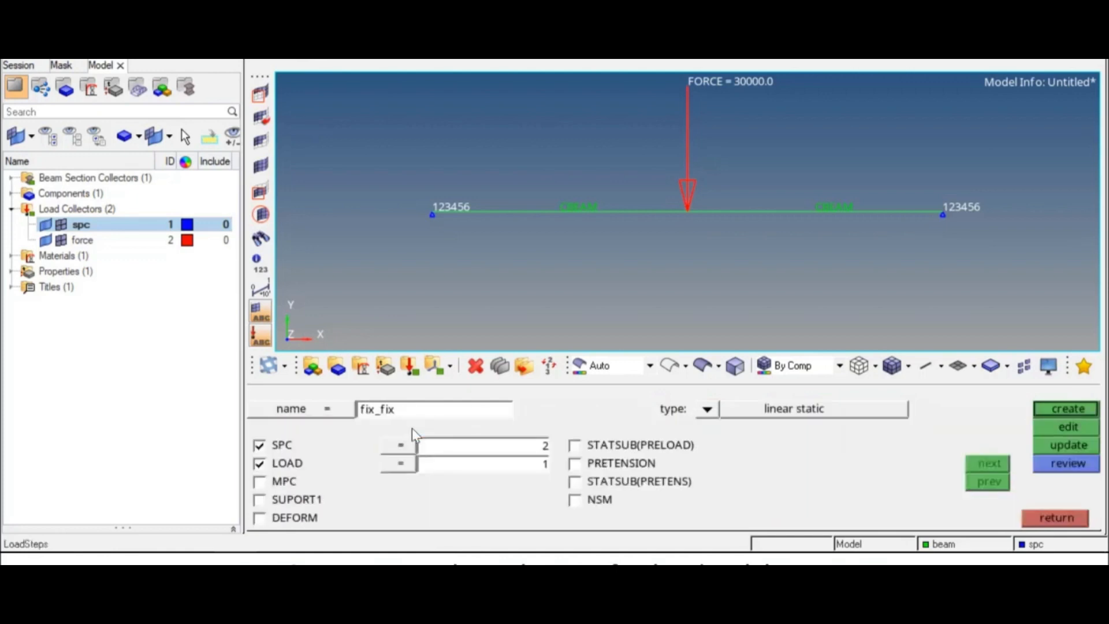
Assign the spc collector as SPC and the force collector as LOAD, and create the load step
click(446, 444)
click(322, 413)
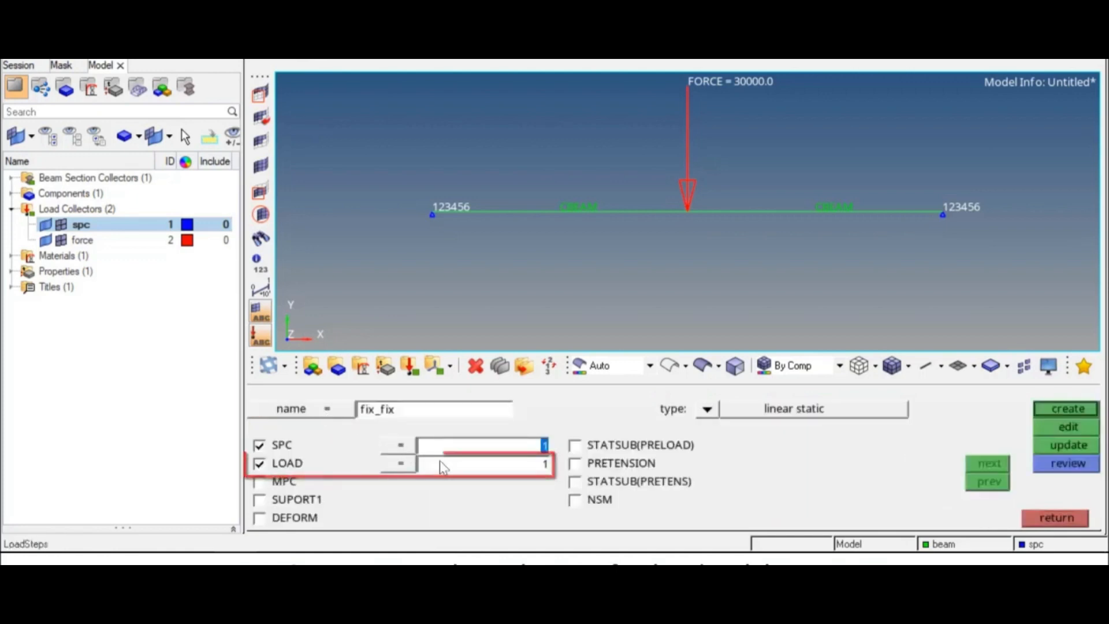
click(443, 467)
click(337, 429)
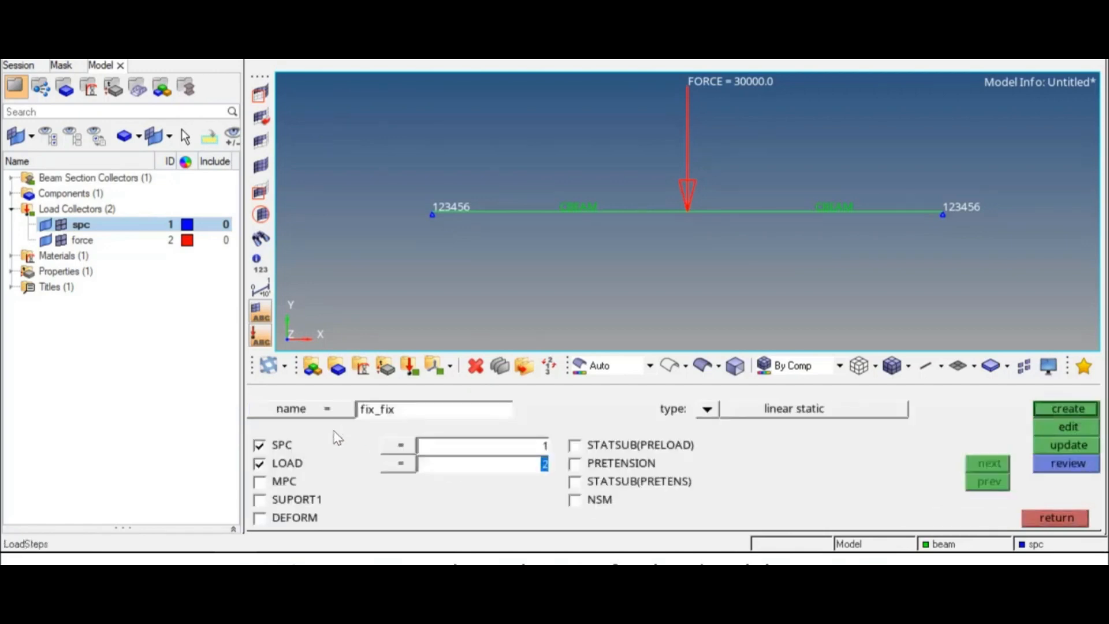
click(1066, 409)
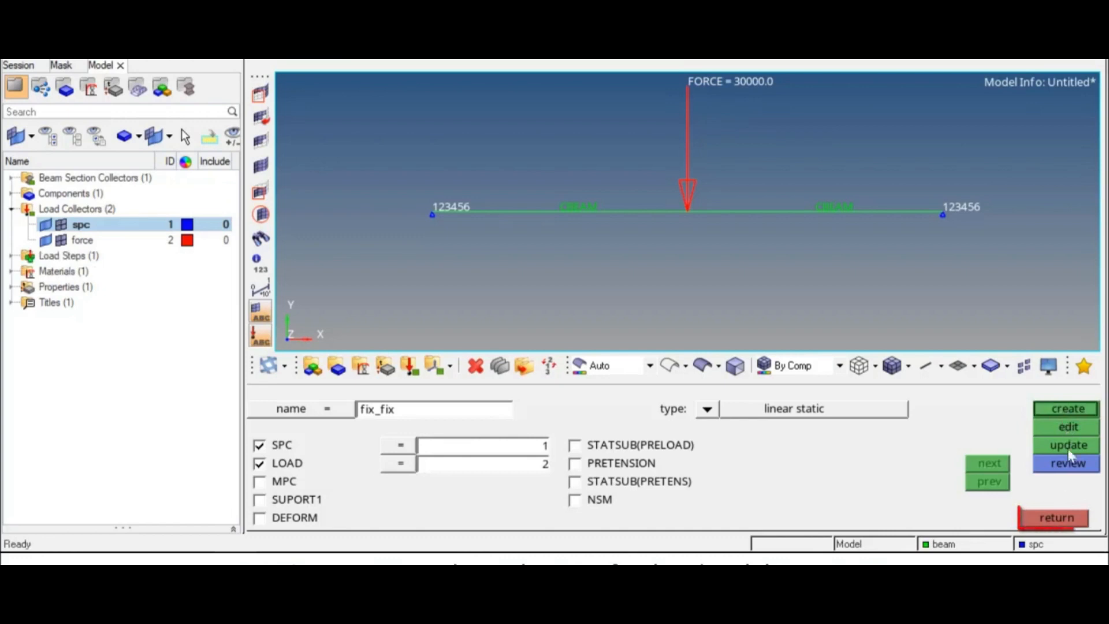
click(1068, 516)
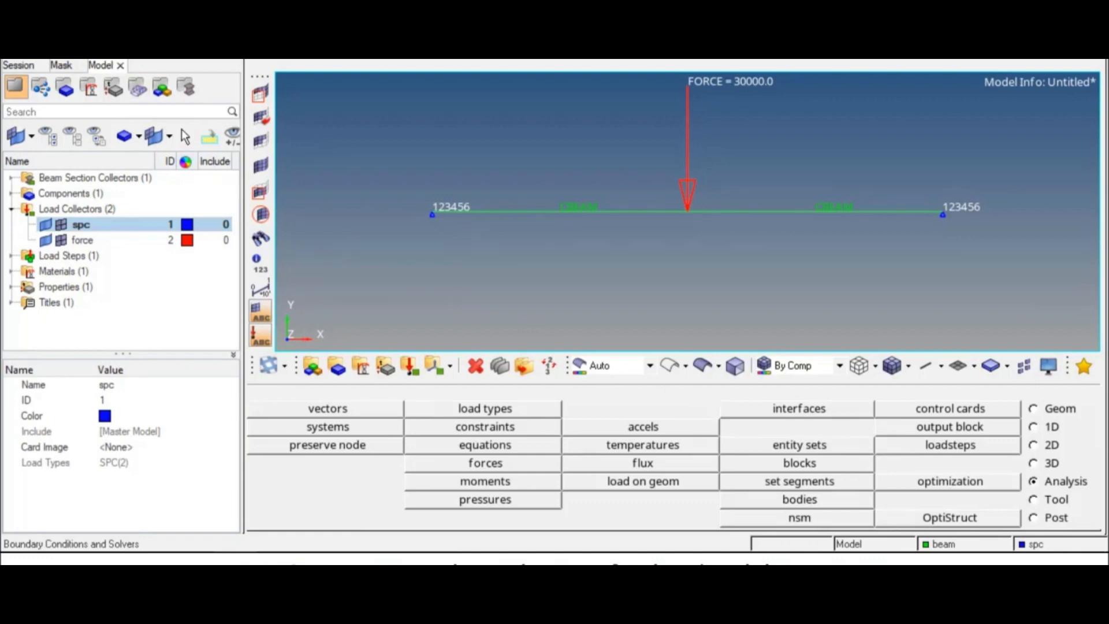
Save the model as fix_fix in HyperMesh binary format in New folder
click(11, 59)
mouse_move(98, 86)
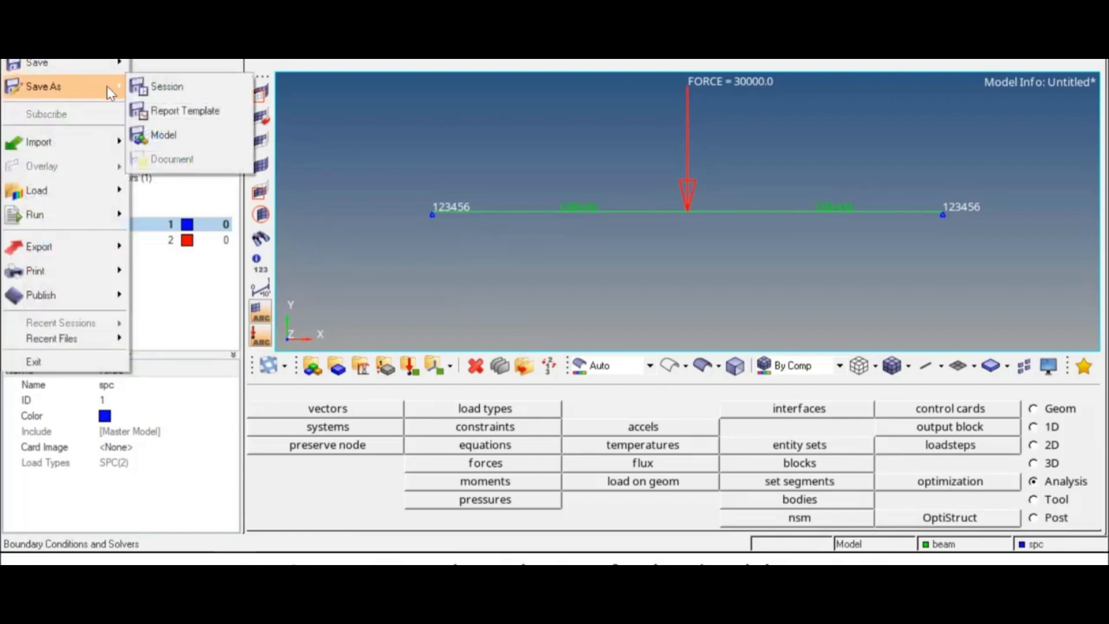
click(165, 134)
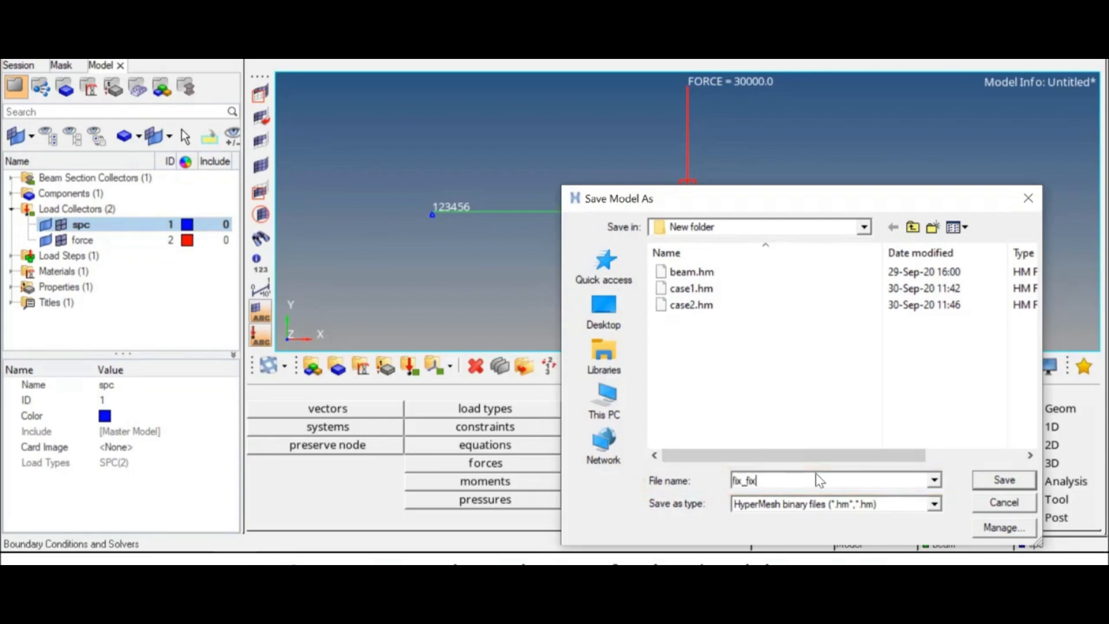
click(1015, 479)
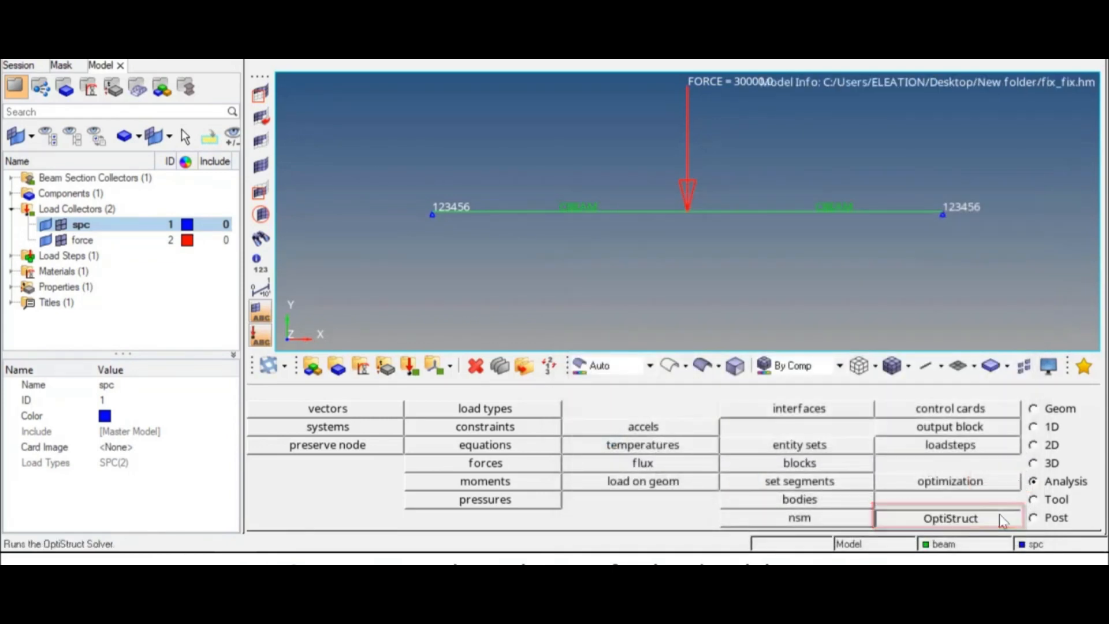
Run the OptiStruct analysis on fix_fix.fem and open its results in HyperView
click(1000, 514)
click(1054, 408)
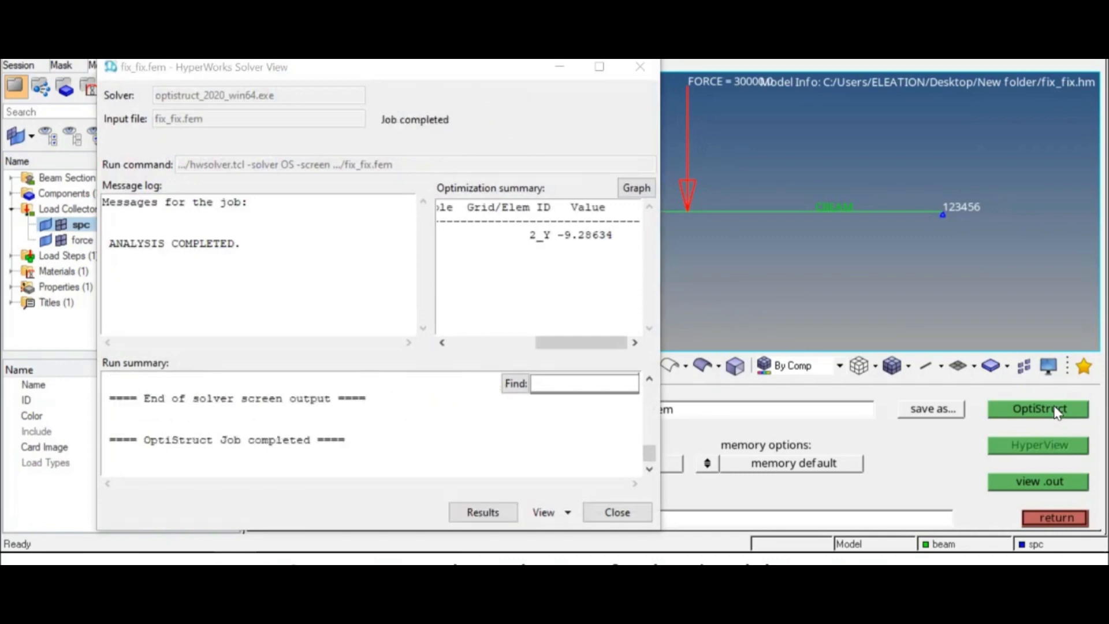
click(516, 519)
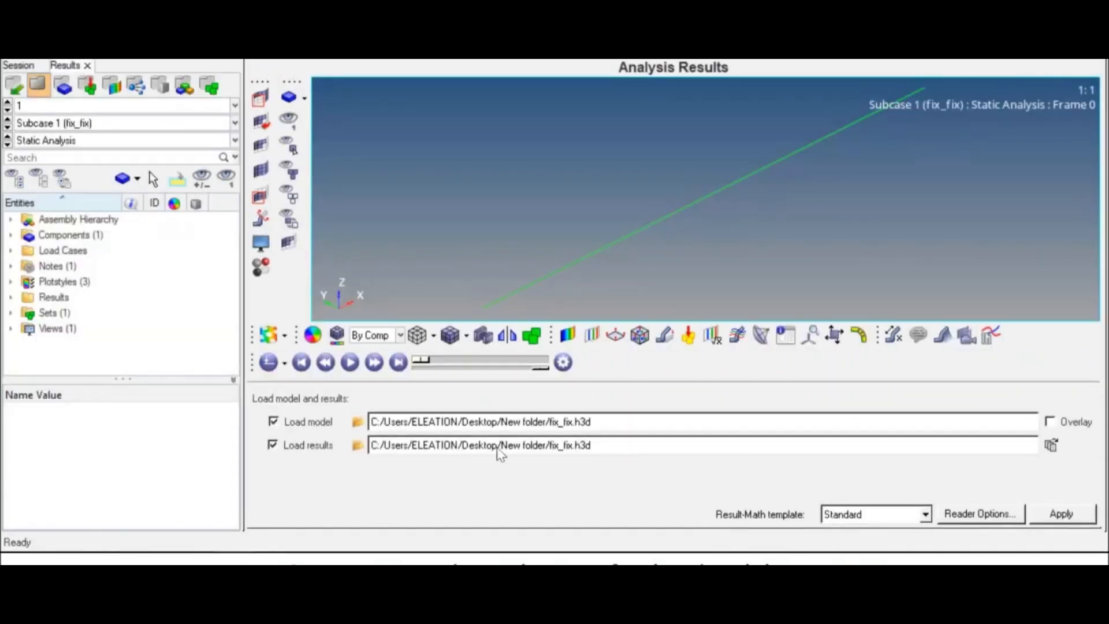
Plot the displacement magnitude contour on the beam in the XY view
click(609, 54)
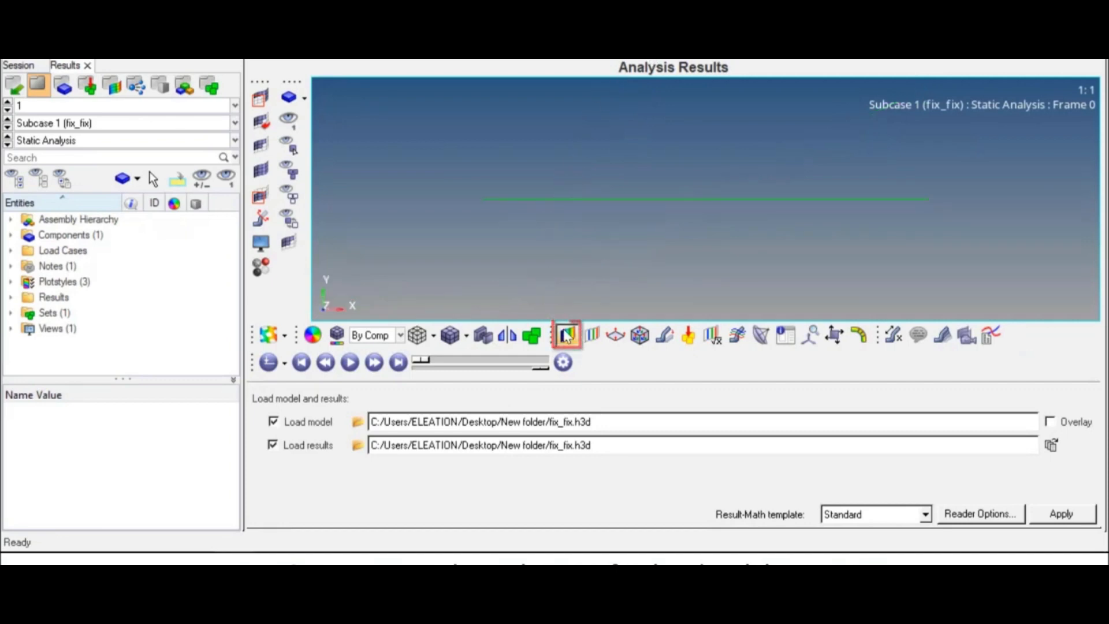
click(566, 335)
click(739, 513)
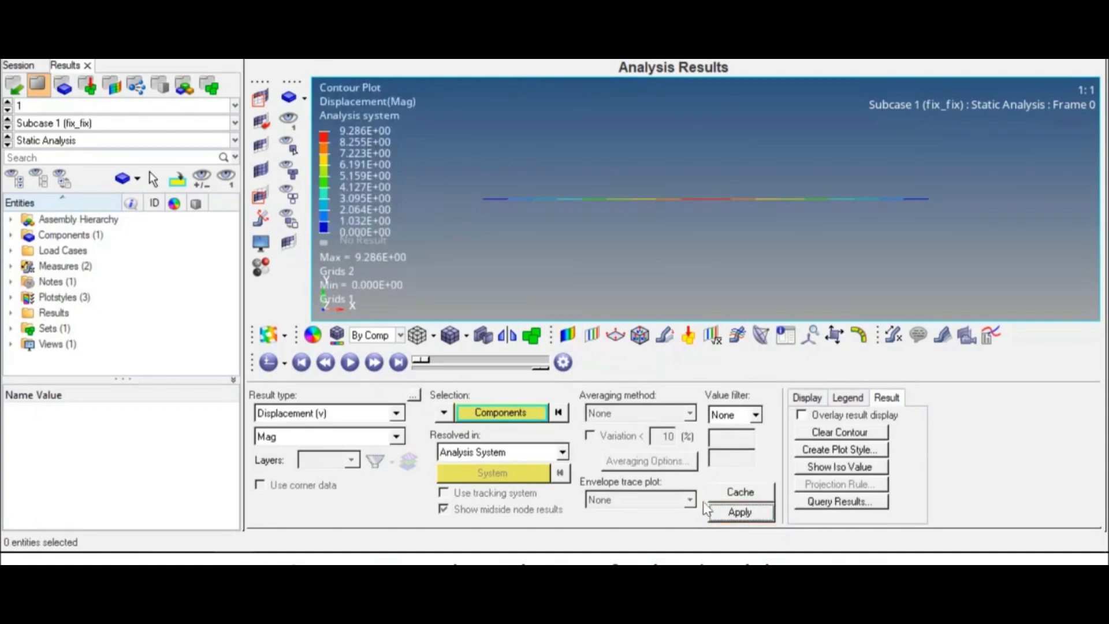
Plot the Element Stresses (1D) contour for CBAR/CBEAM Long. Stress SAC
click(396, 420)
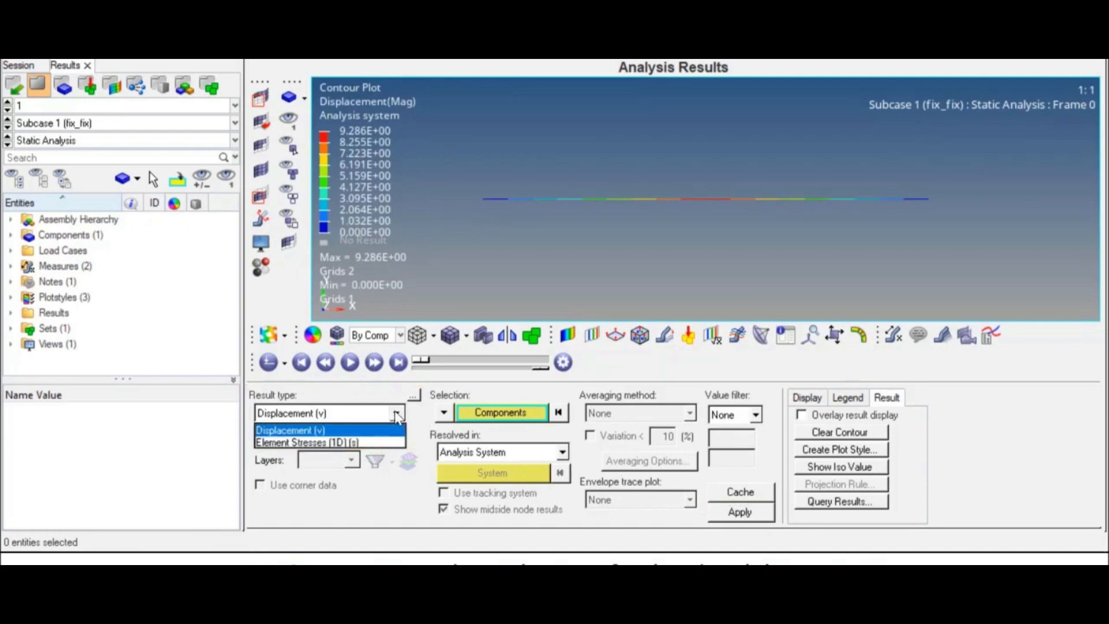
click(400, 441)
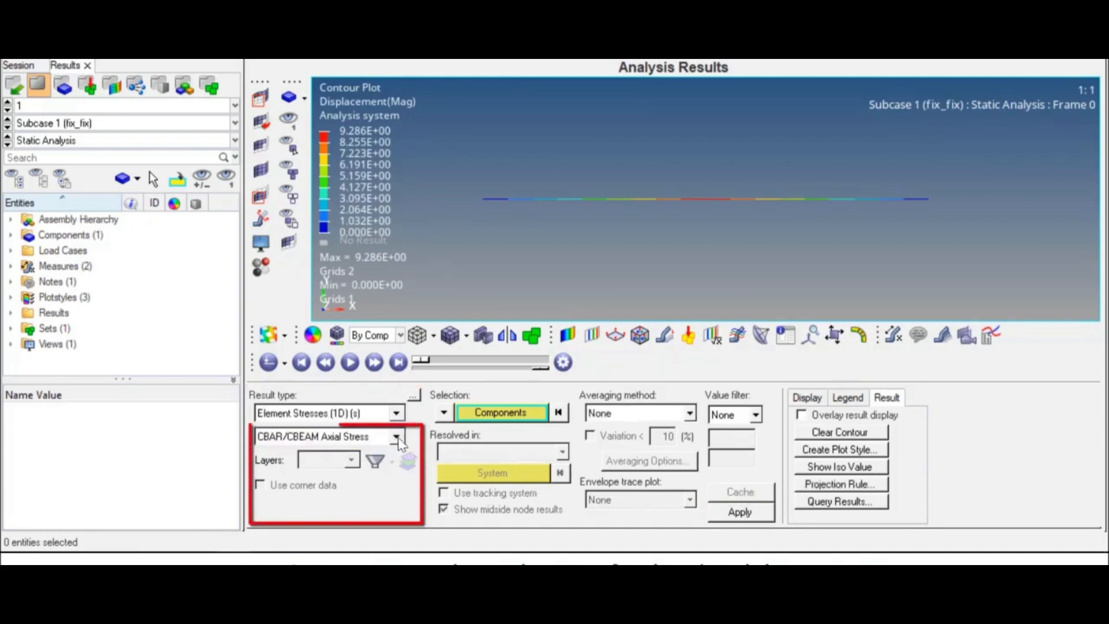
click(396, 437)
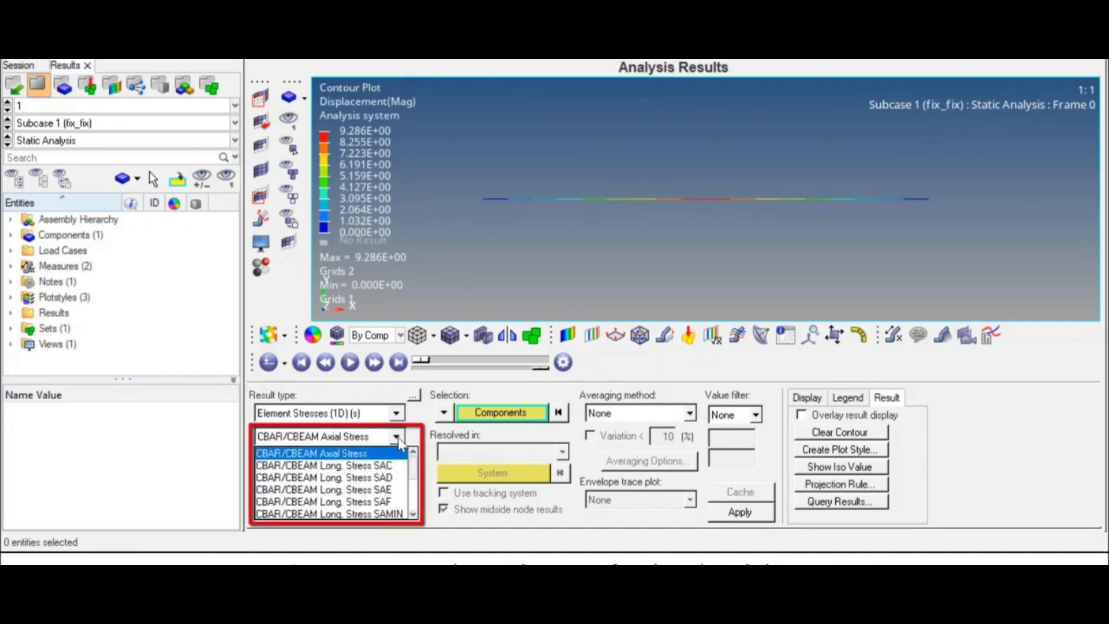
click(374, 467)
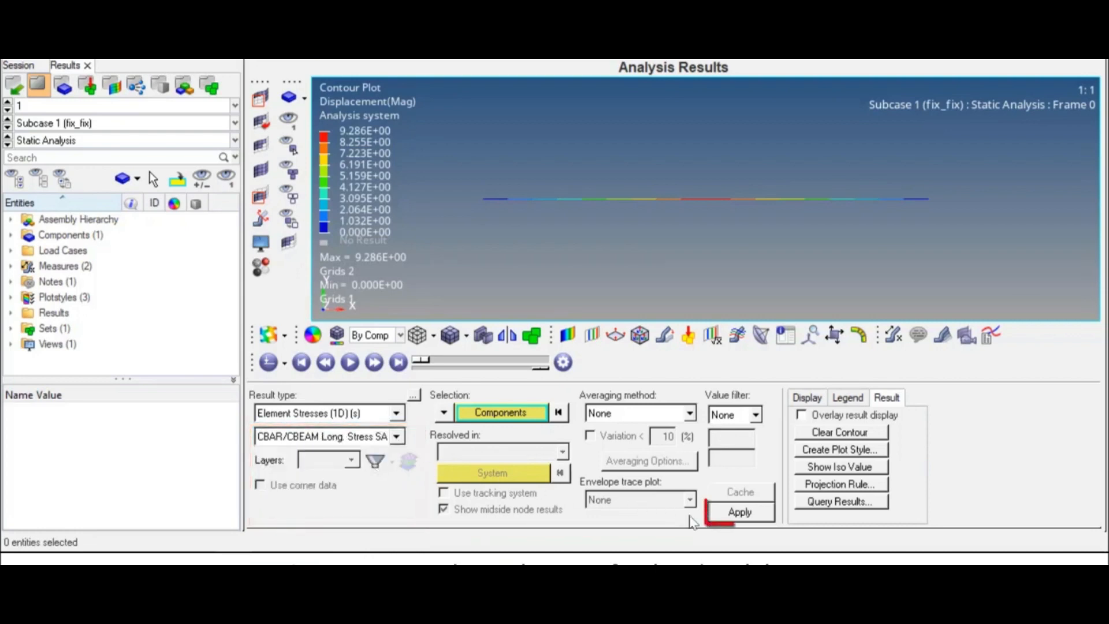
click(743, 513)
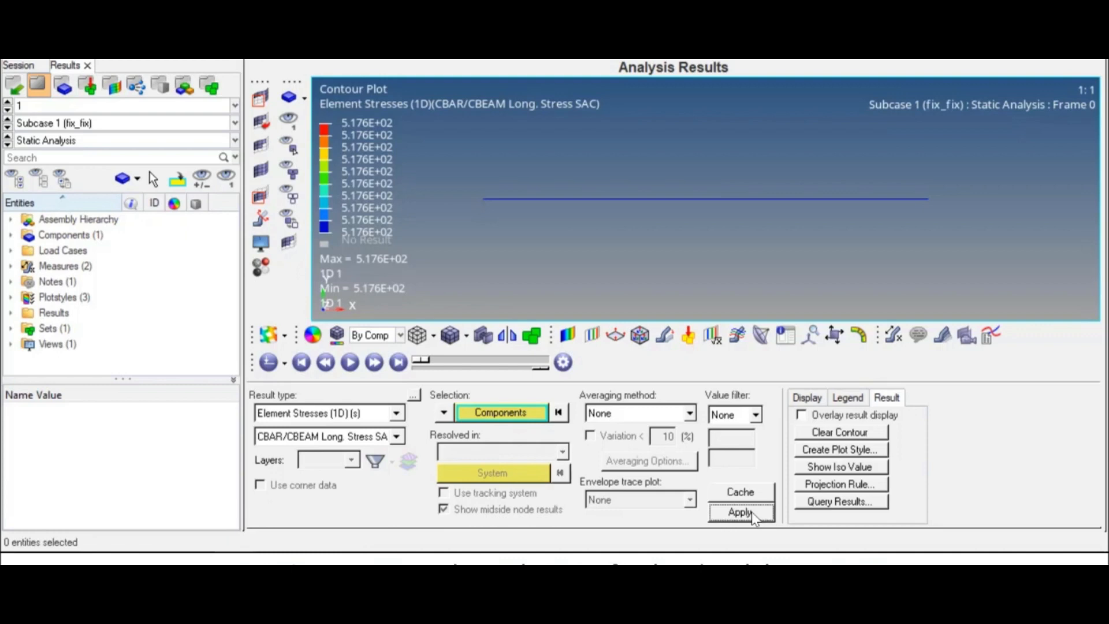
Plot the beam's longitudinal stress contours for SAD and SAE in turn
click(397, 436)
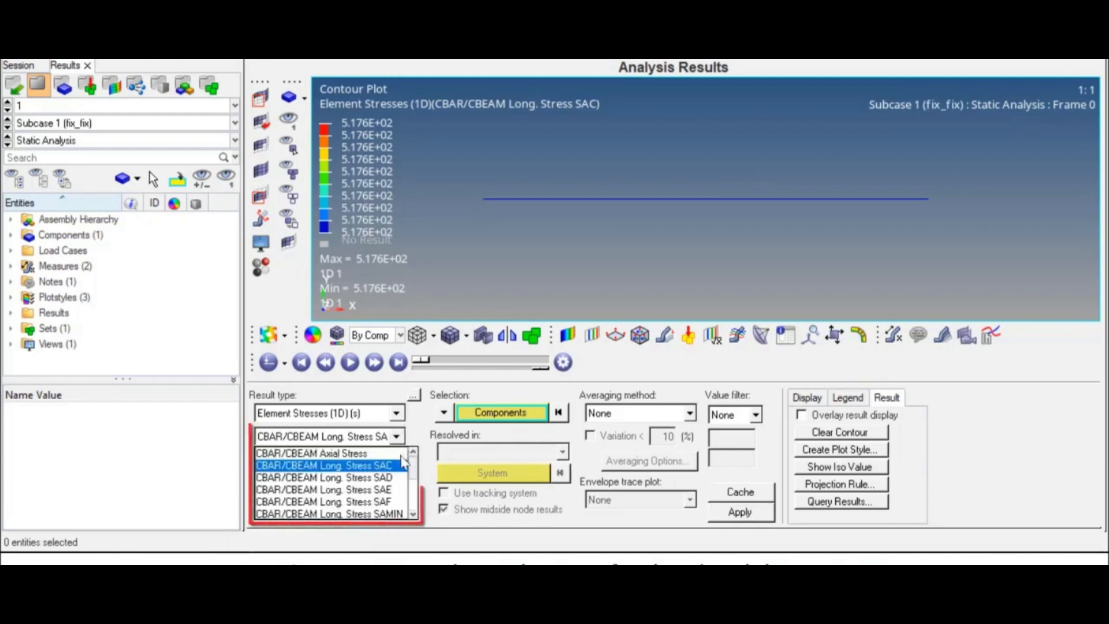
click(404, 463)
click(764, 520)
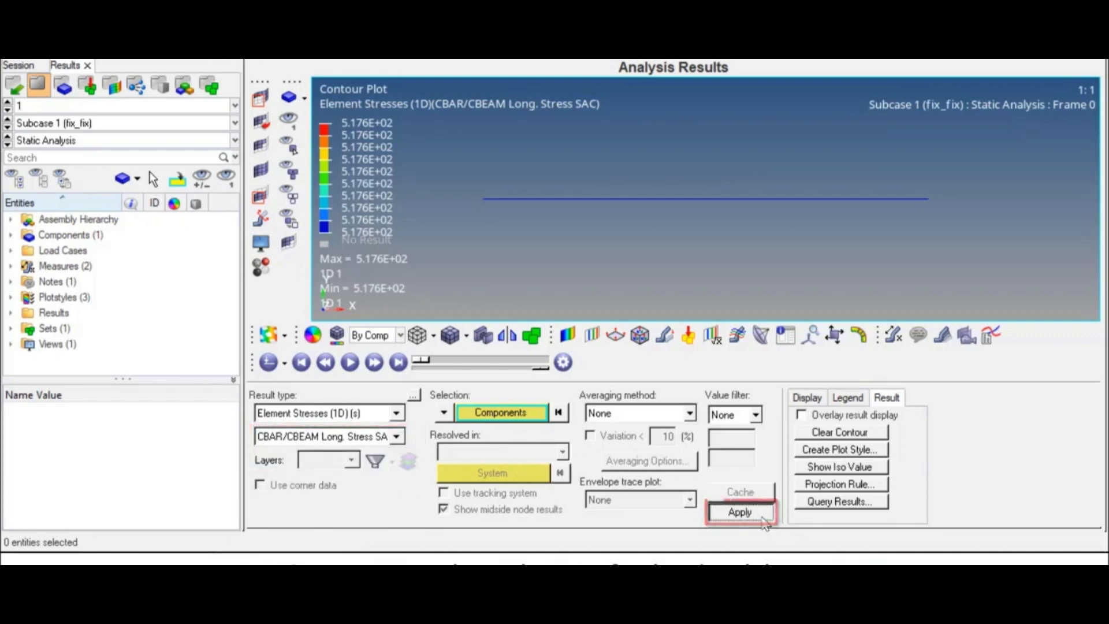
click(397, 436)
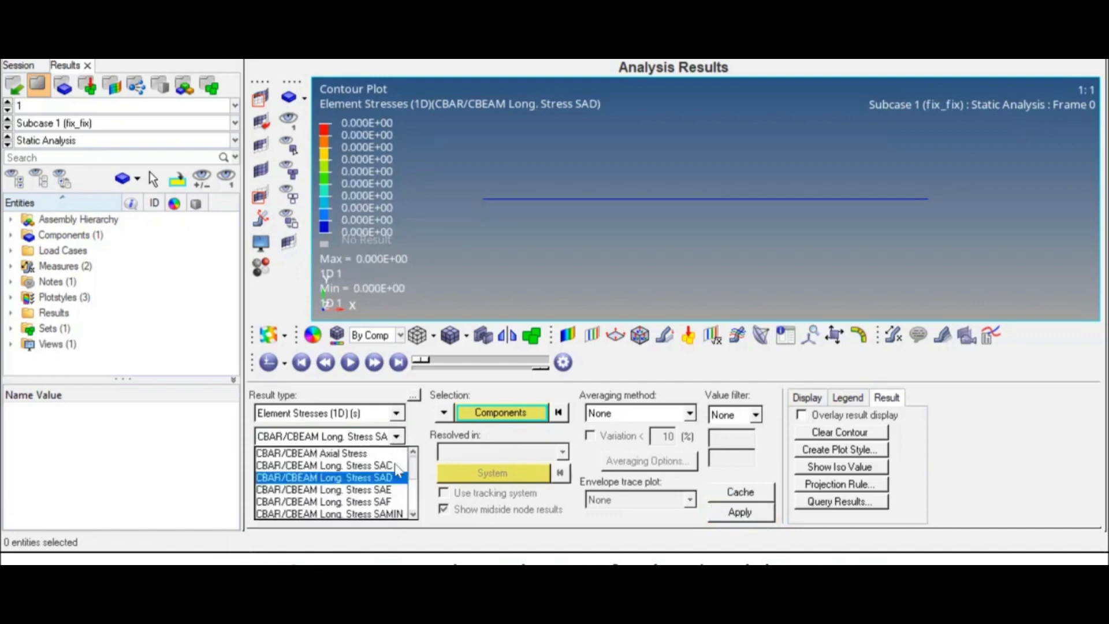
click(358, 490)
click(750, 519)
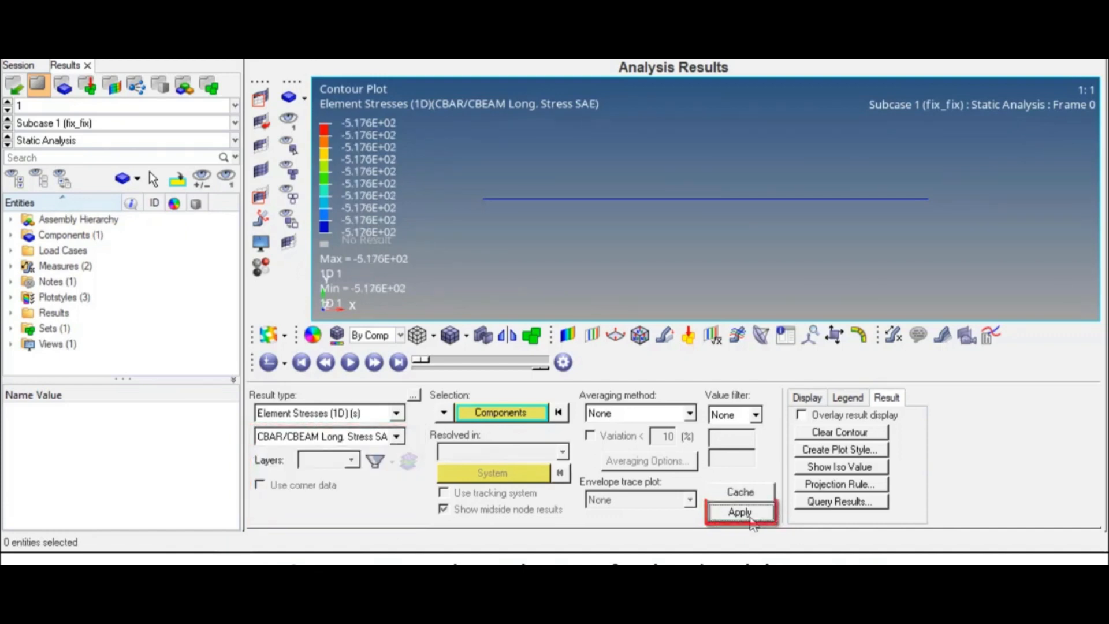